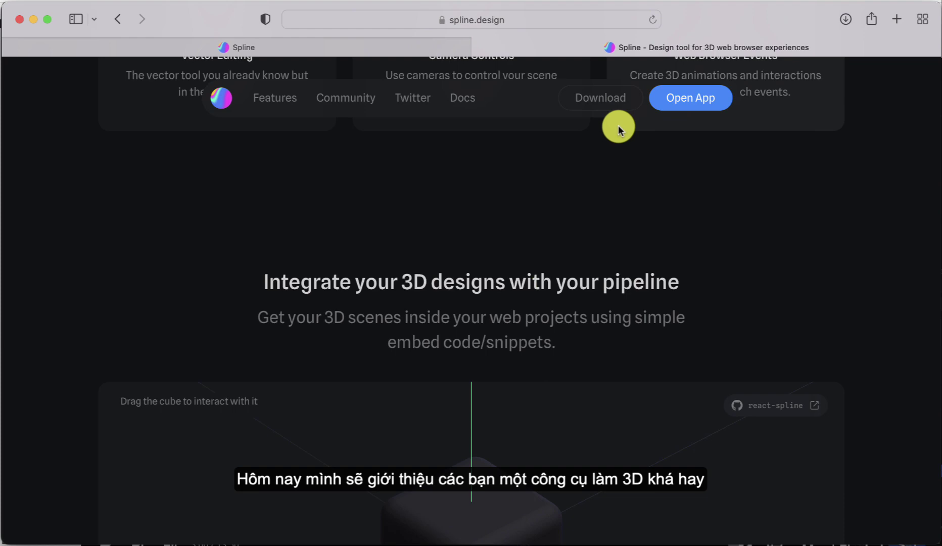
Step: Browse the spline.design landing page, then switch to the tab showing the My Files dashboard
scroll(515, 291, up, 5)
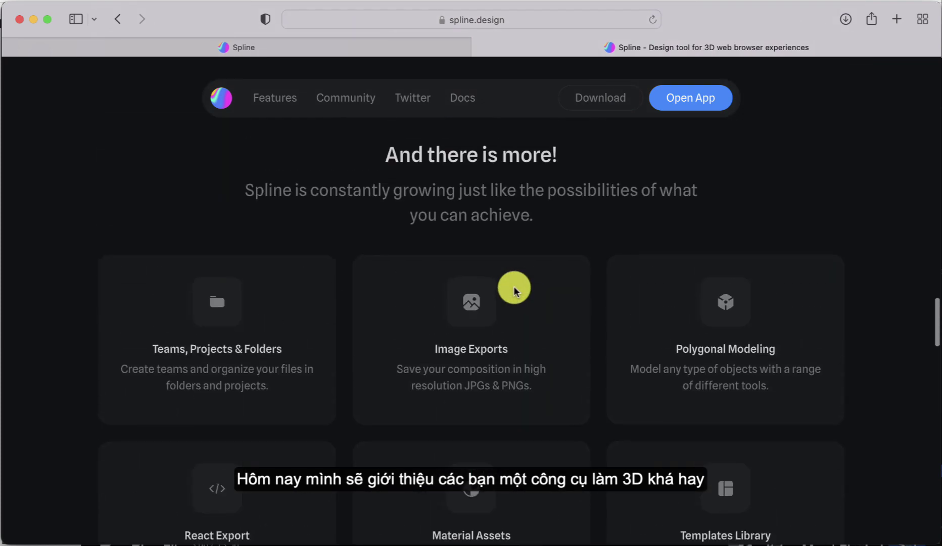
scroll(513, 286, up, 10)
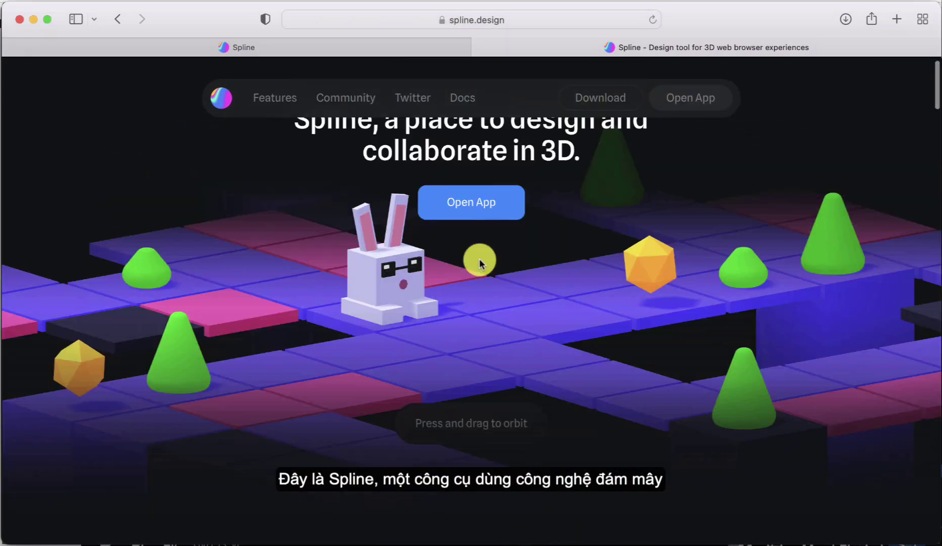
scroll(479, 258, up, 2)
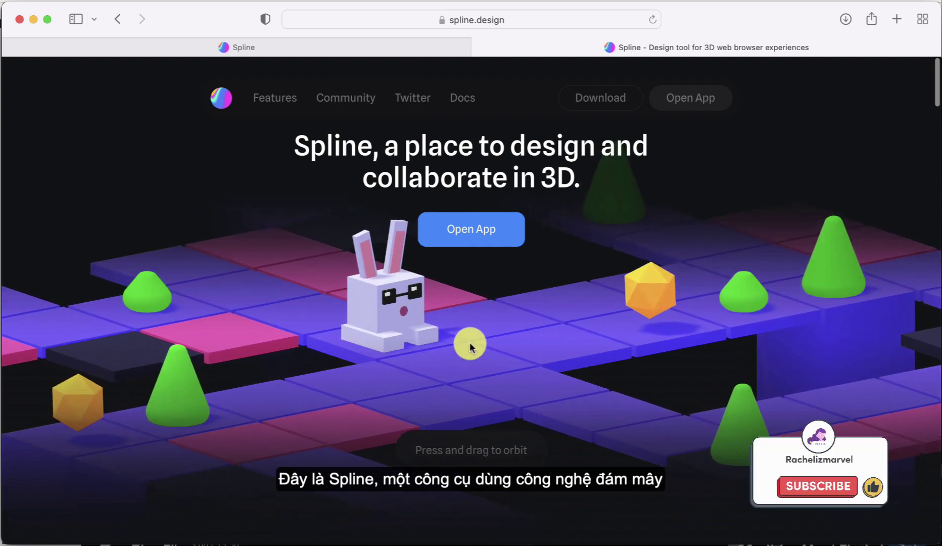
scroll(470, 346, down, 15)
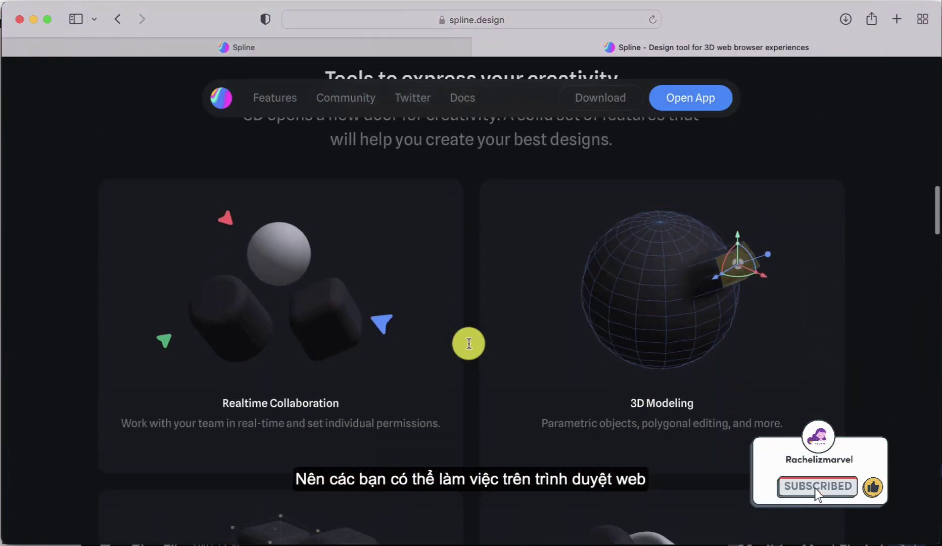
scroll(468, 343, down, 2)
scroll(468, 343, down, 8)
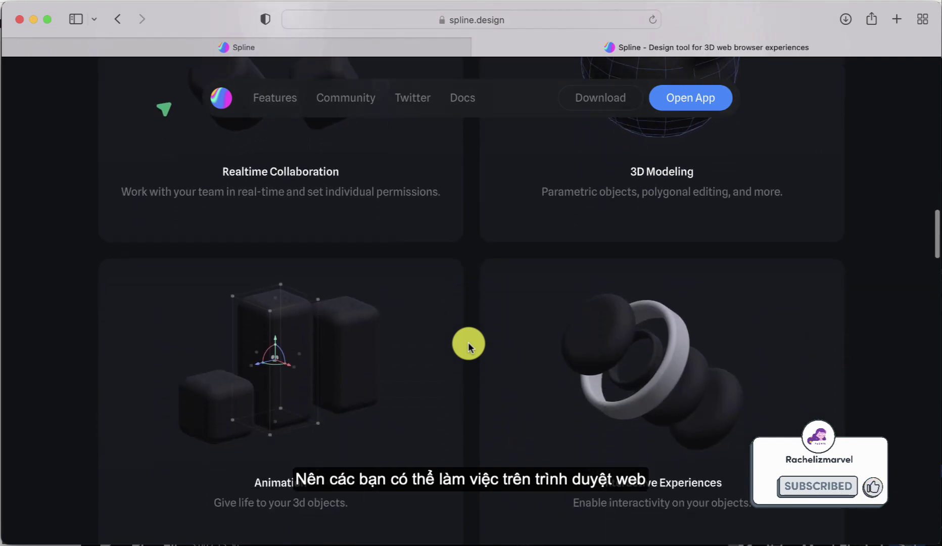
scroll(468, 342, down, 10)
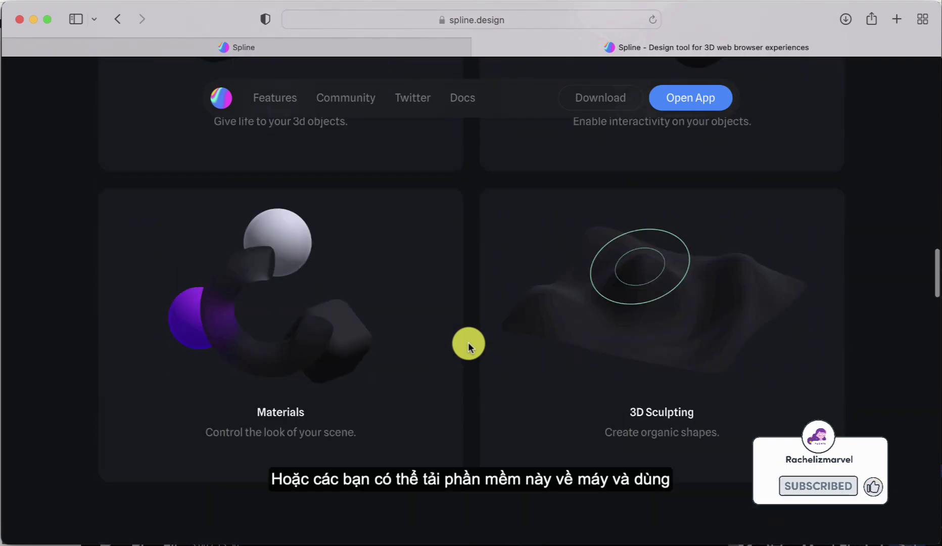
click(325, 45)
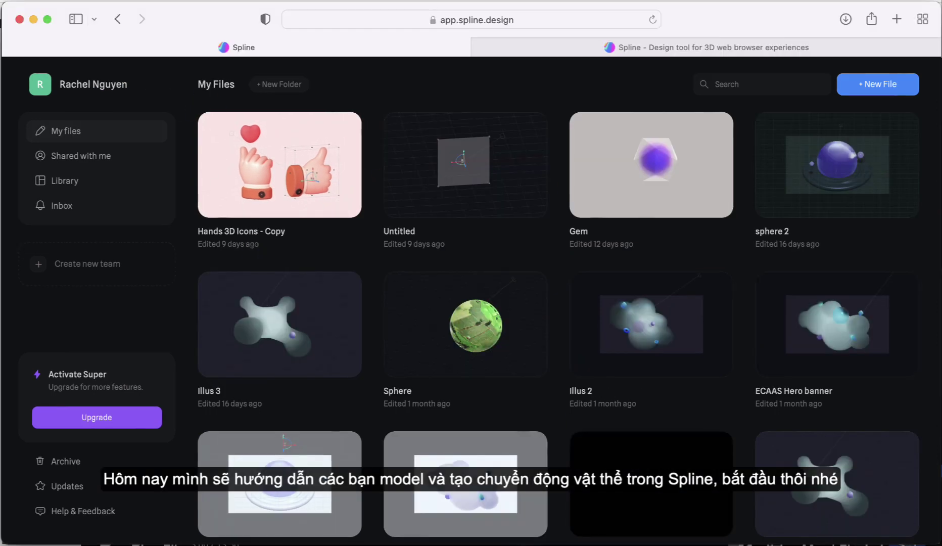
Step: Close the Spline browser tab to continue in the desktop app's My Files dashboard
click(11, 49)
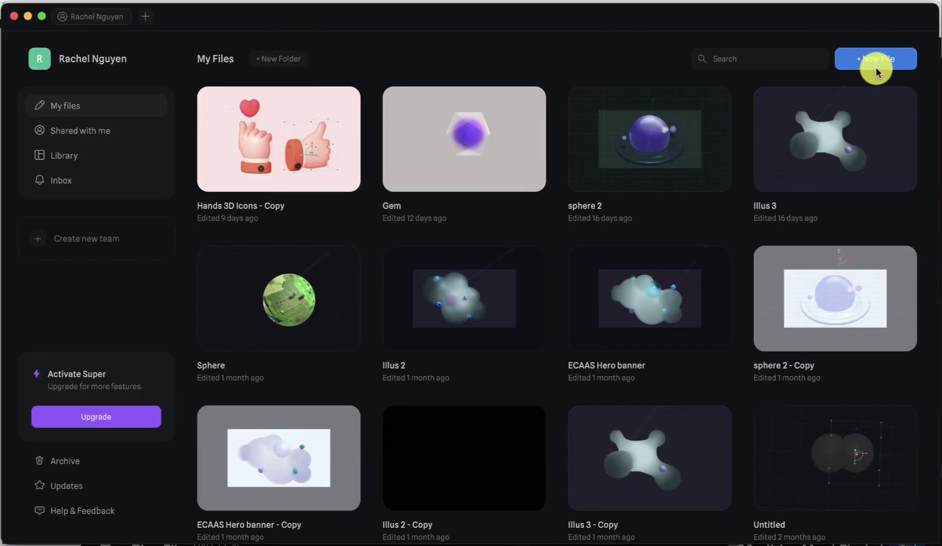
Step: Create a new file, delete the default rectangle, and set the background colour to EBF2FC
click(876, 69)
key(Delete)
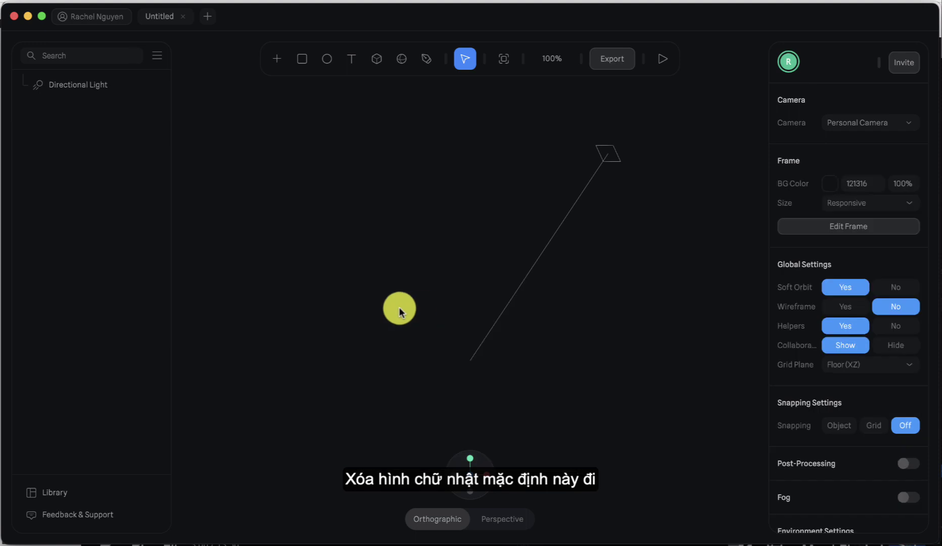
click(867, 187)
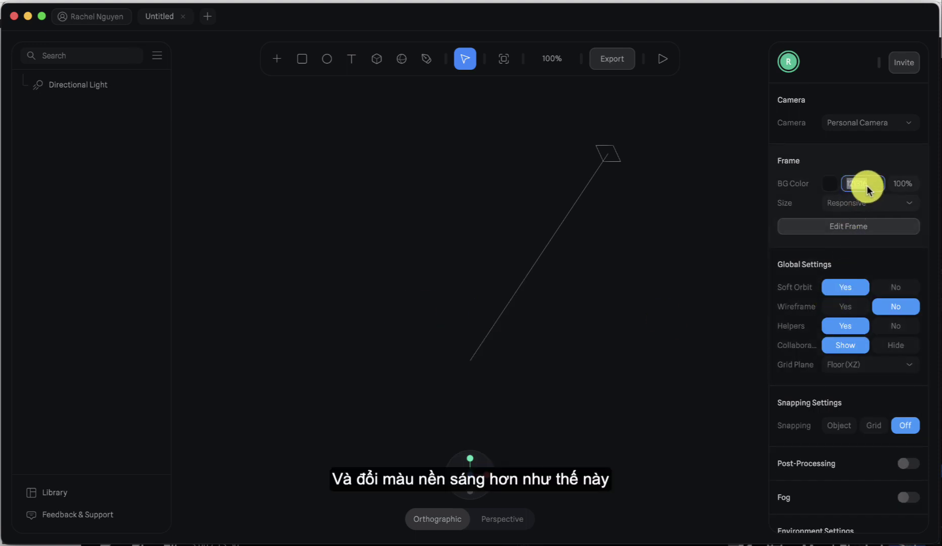
text(ebf2fc)
key(Return)
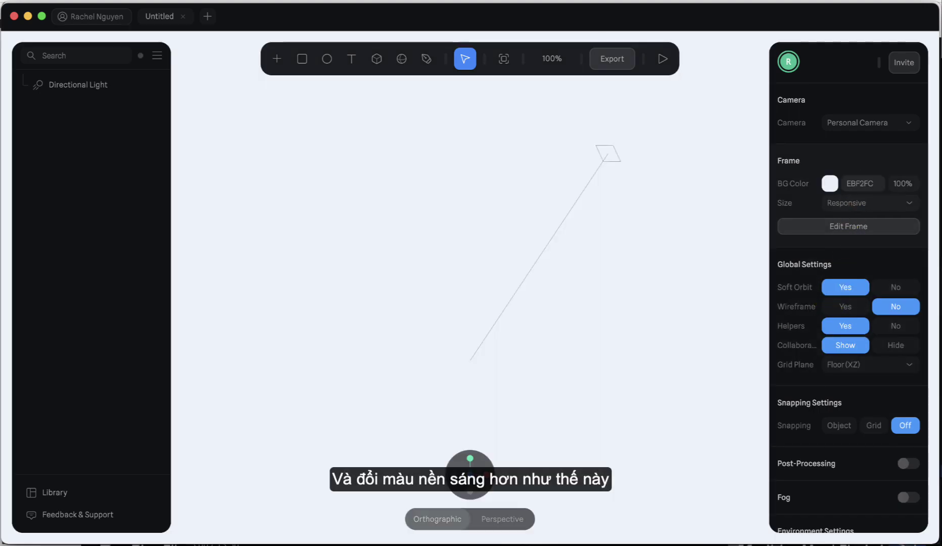
scroll(524, 218, down, 3)
click(501, 205)
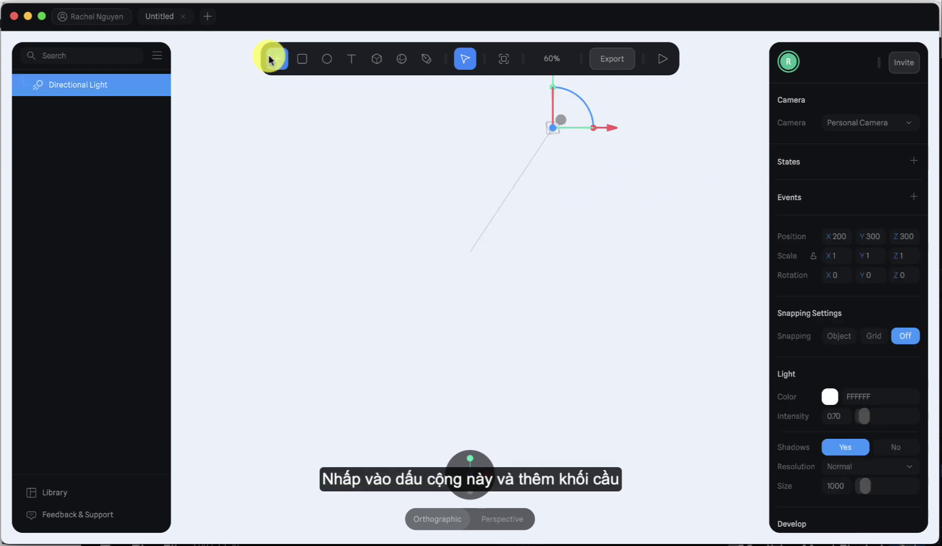
Step: Add a sphere, scale it up to about 231.76, and slide it to the scene centre
click(280, 60)
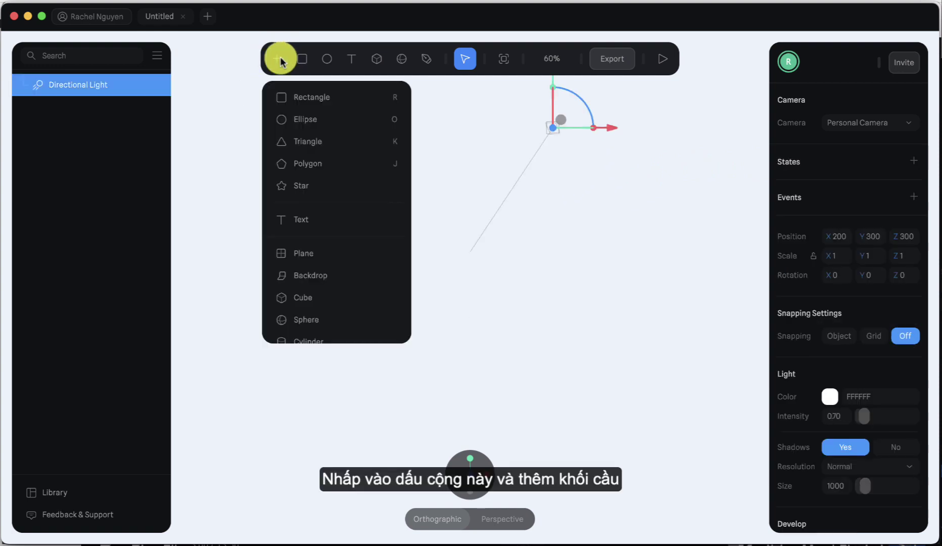
scroll(307, 273, down, 2)
click(303, 277)
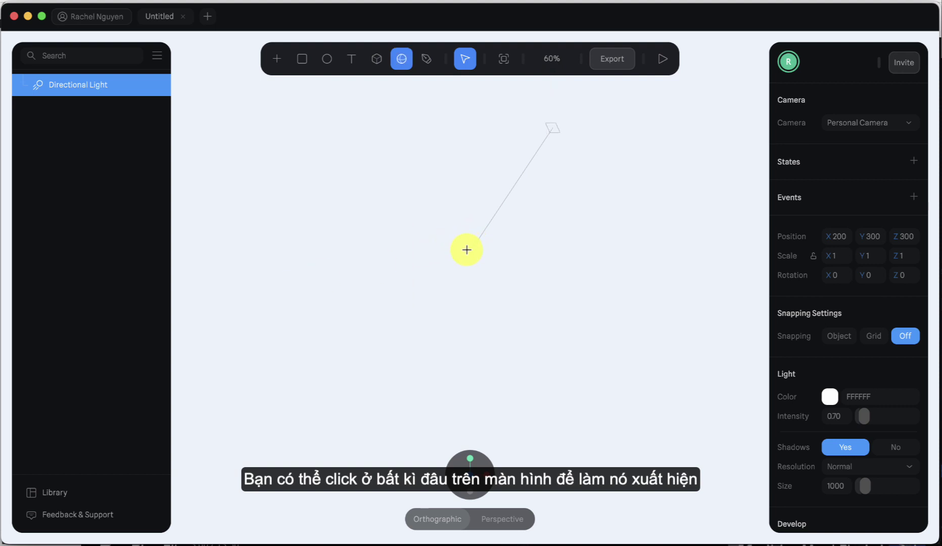
click(466, 250)
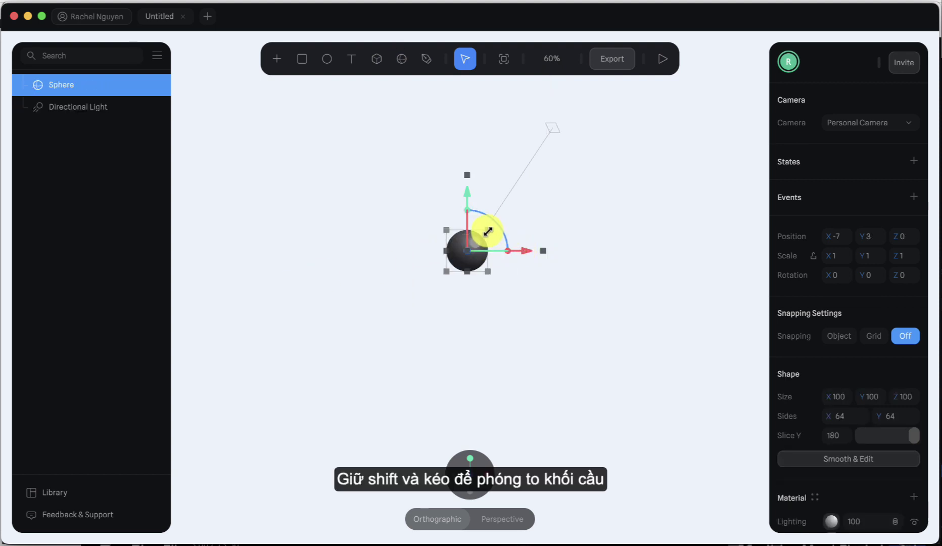
shift+drag(488, 231, 564, 246)
click(558, 225)
click(508, 246)
click(508, 246)
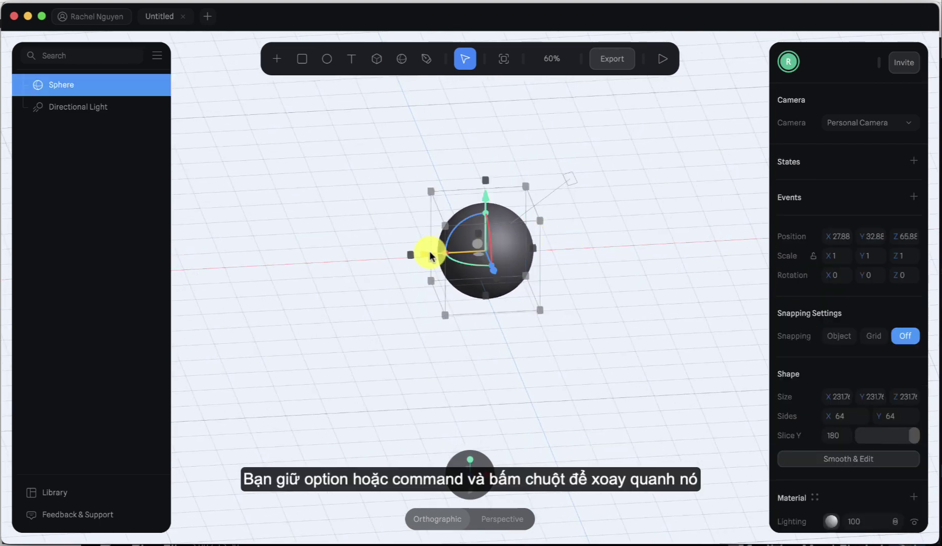
drag(430, 255, 419, 256)
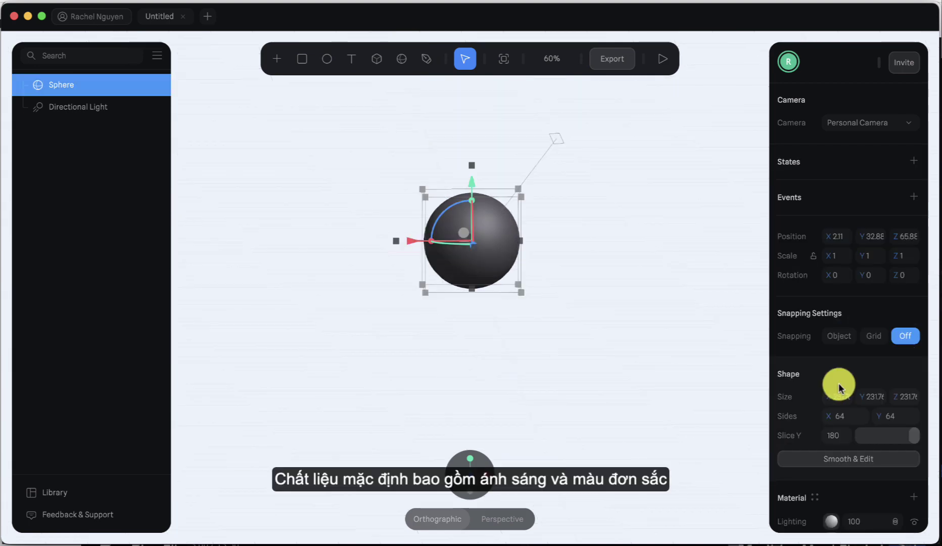
scroll(838, 386, down, 5)
scroll(838, 385, down, 1)
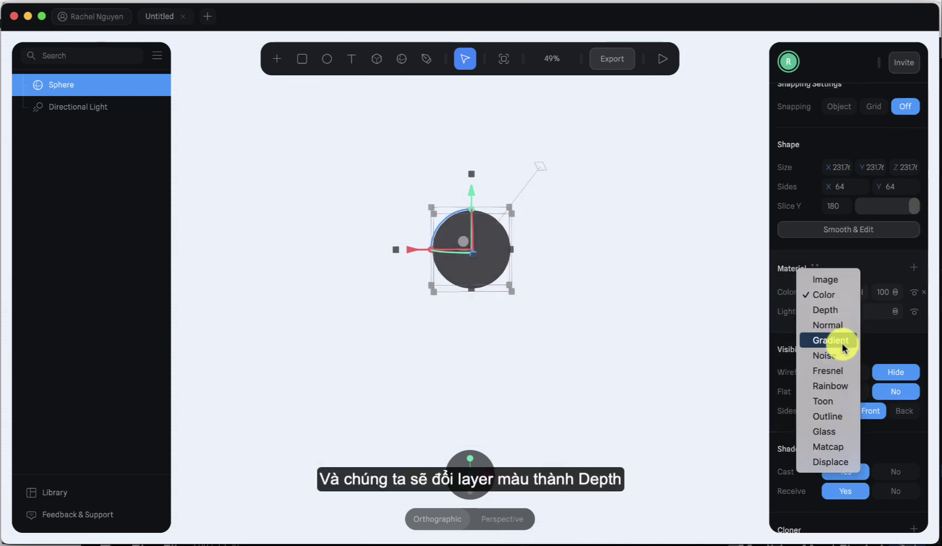
Step: Switch the sphere's Color layer to Depth with a blue-to-1CF5FF ramp and shift the gradient origin
click(826, 310)
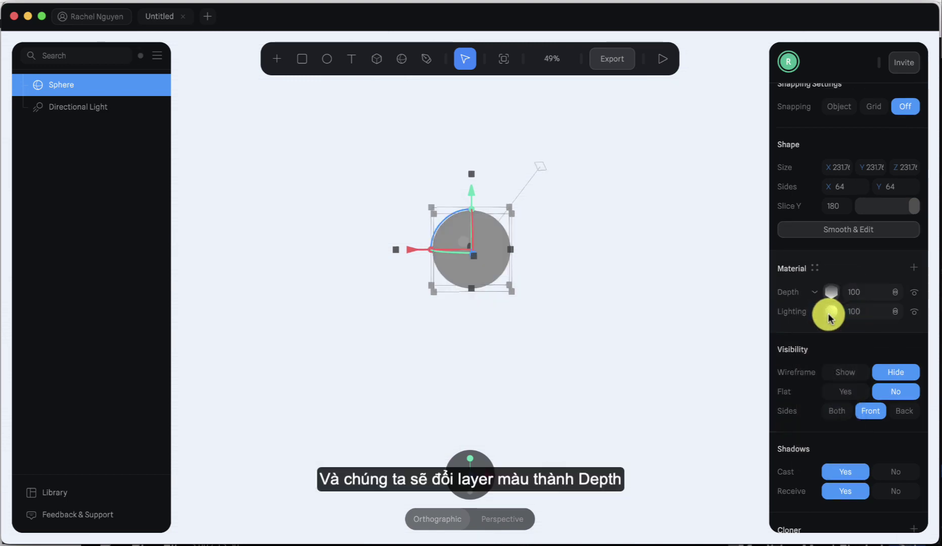
click(830, 292)
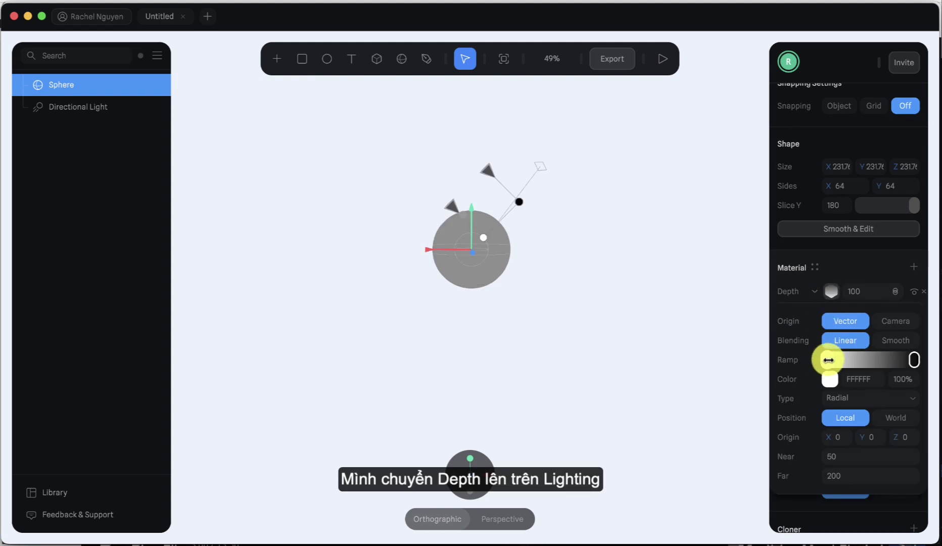
click(829, 378)
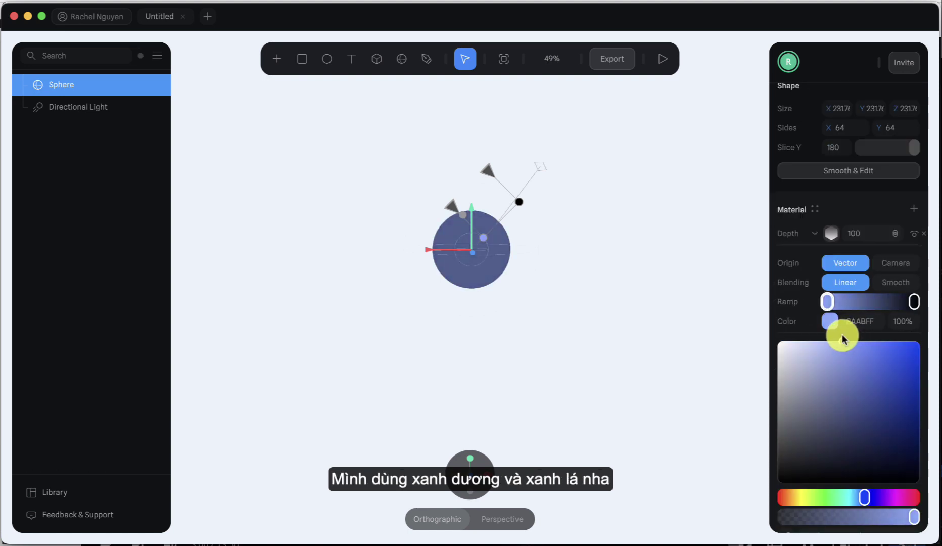
click(916, 302)
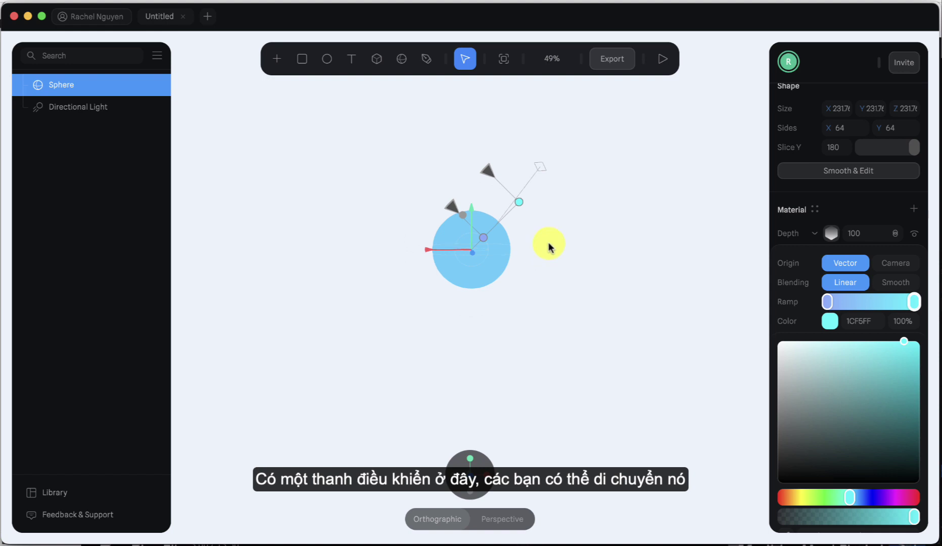
drag(550, 248, 528, 263)
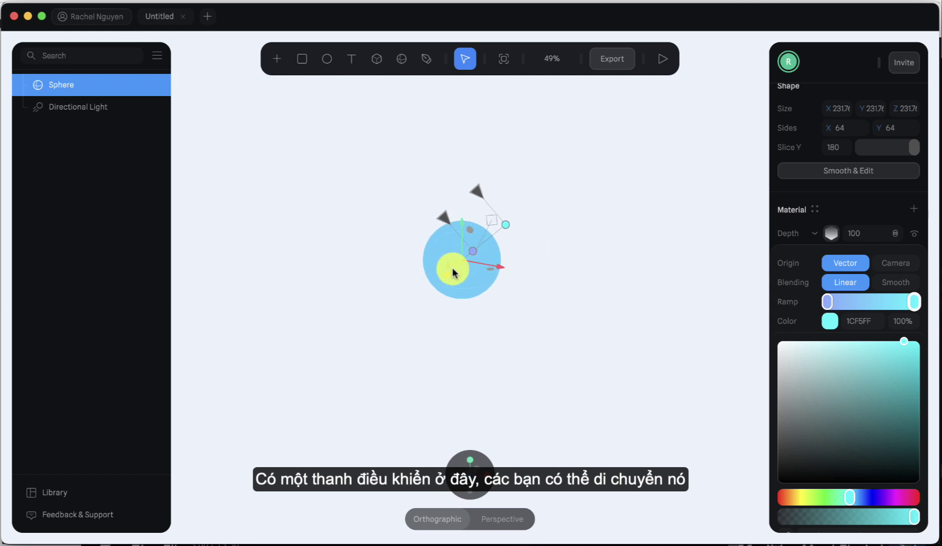
mouse_move(453, 269)
mouse_down()
mouse_move(433, 280)
mouse_move(495, 277)
mouse_up()
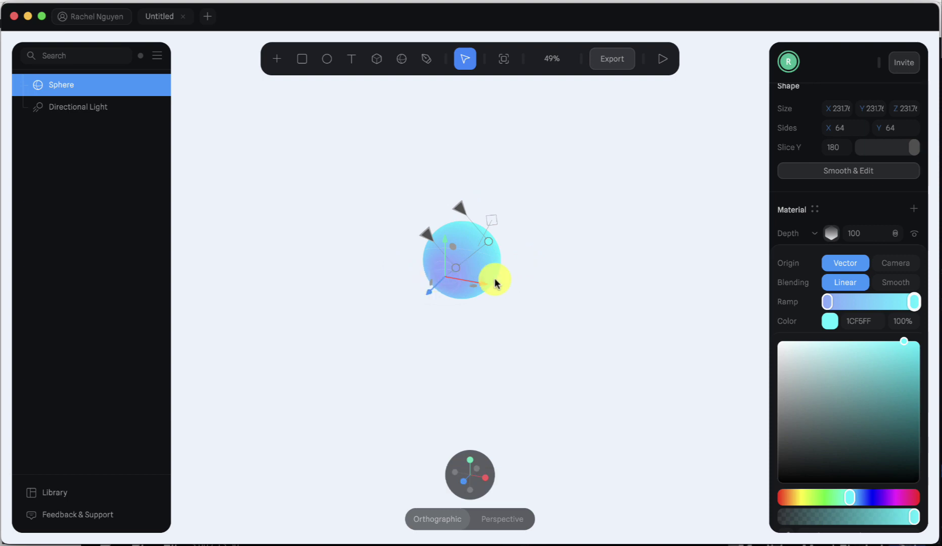
click(805, 210)
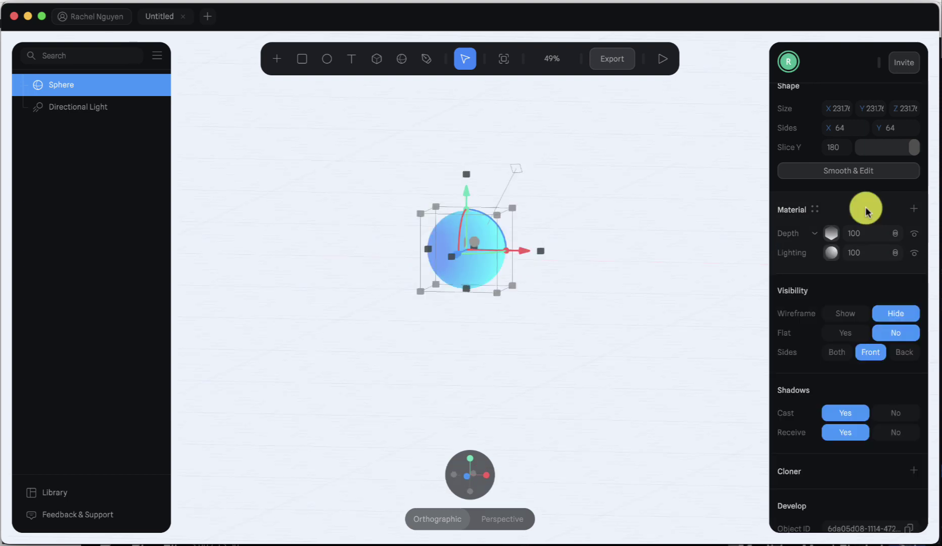
Step: Add a Displace layer below Depth and raise its noise scale to 11.18
click(914, 212)
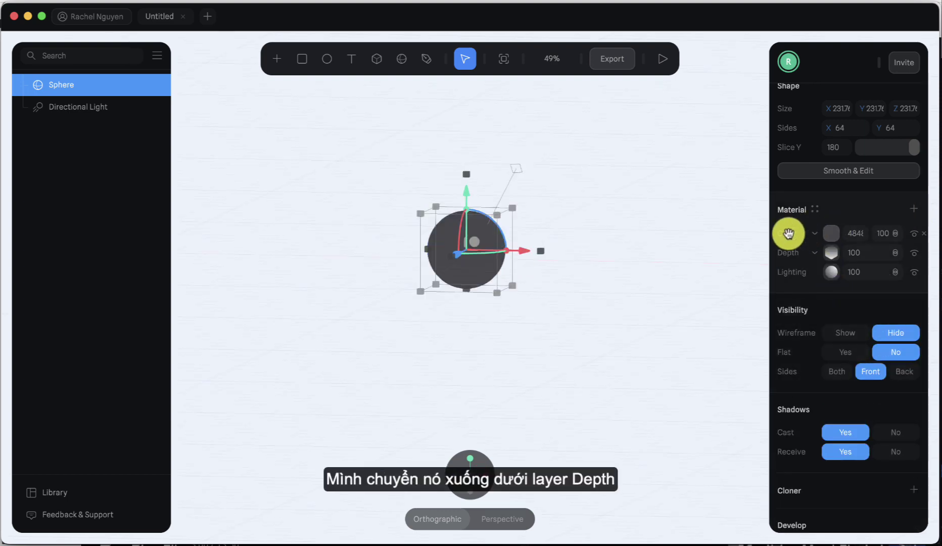
drag(788, 233, 799, 255)
click(812, 255)
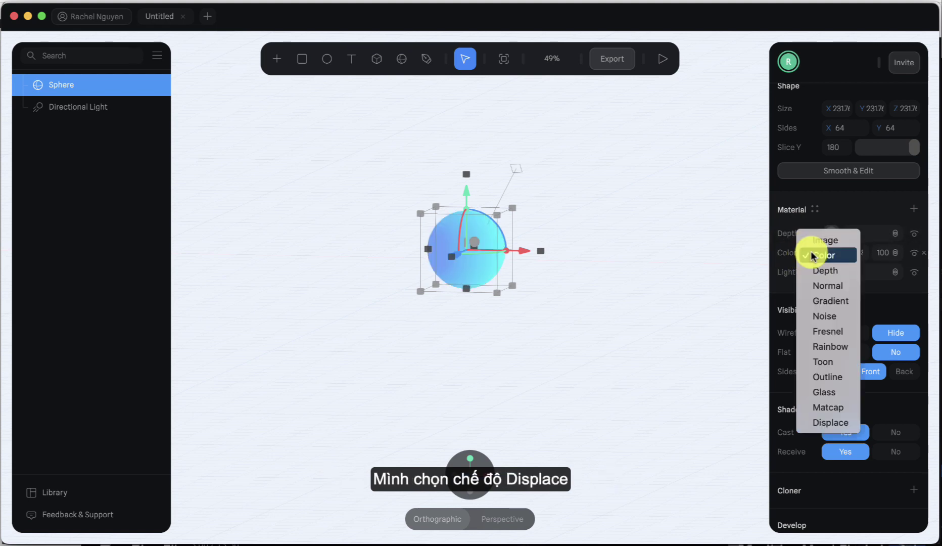
click(827, 422)
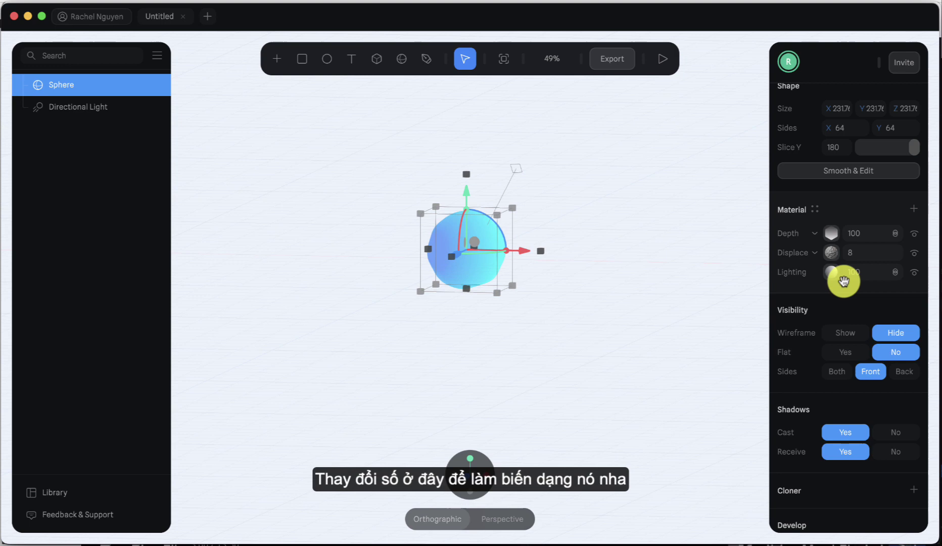
click(830, 253)
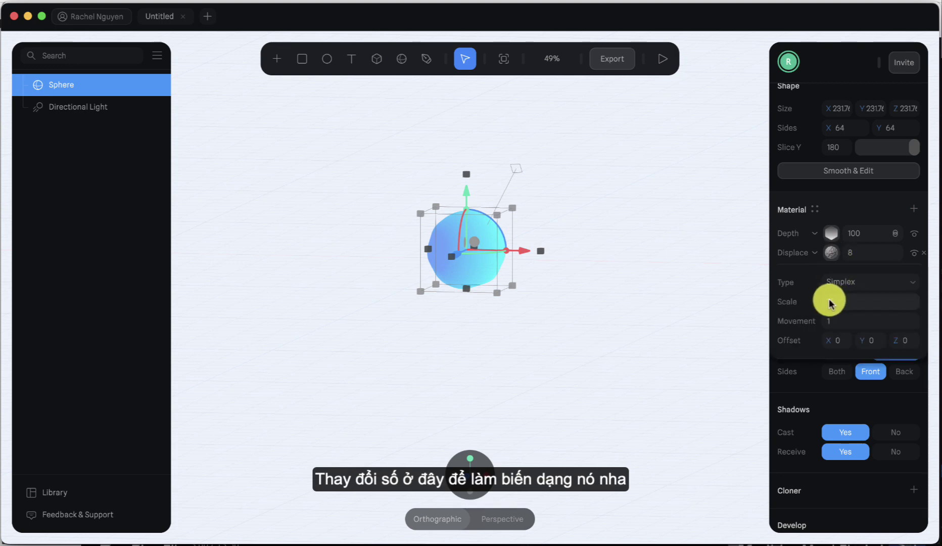
drag(842, 301, 849, 301)
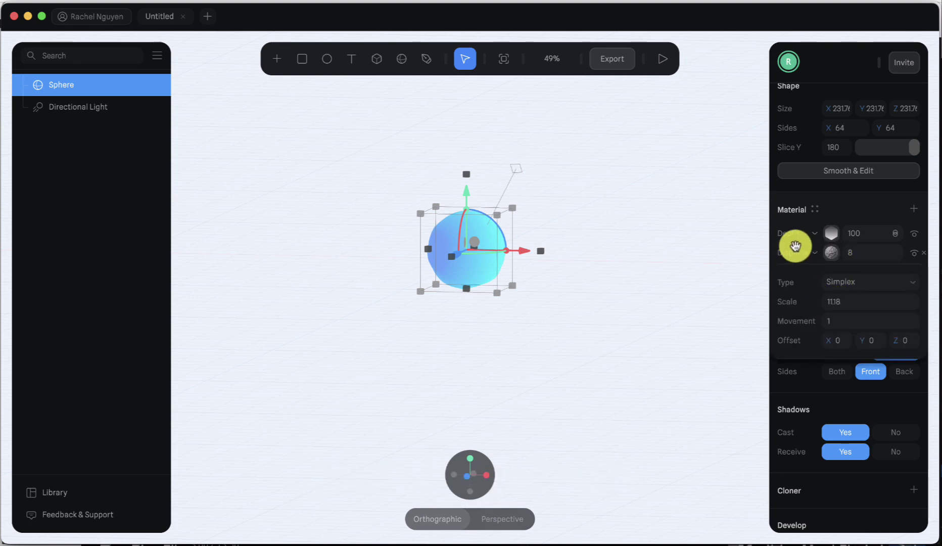
click(834, 218)
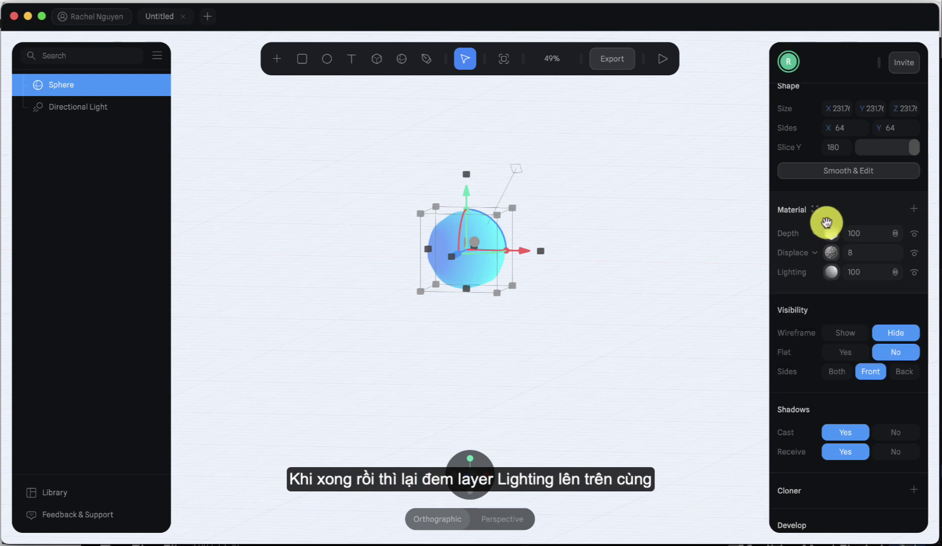
Step: Move the Lighting layer to the top of the stack and set it to 40
drag(797, 273, 802, 228)
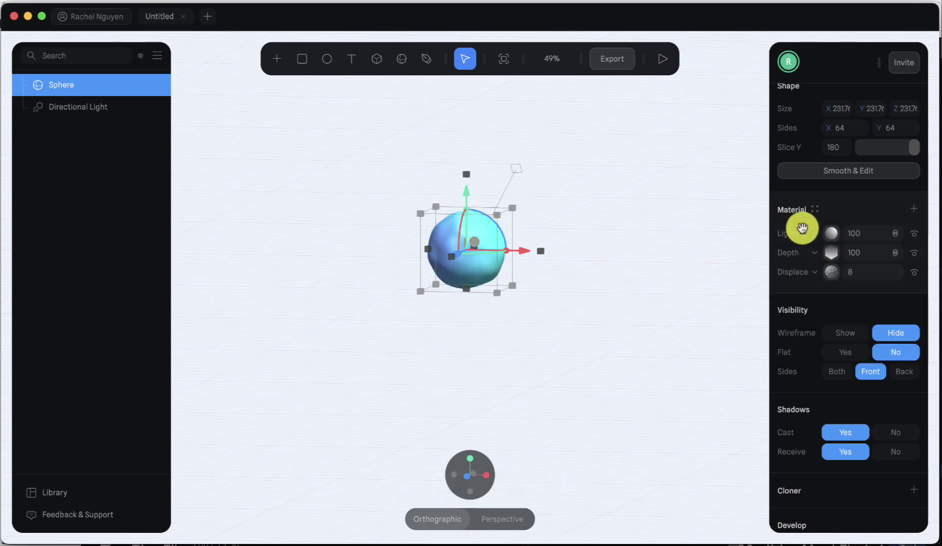
click(869, 197)
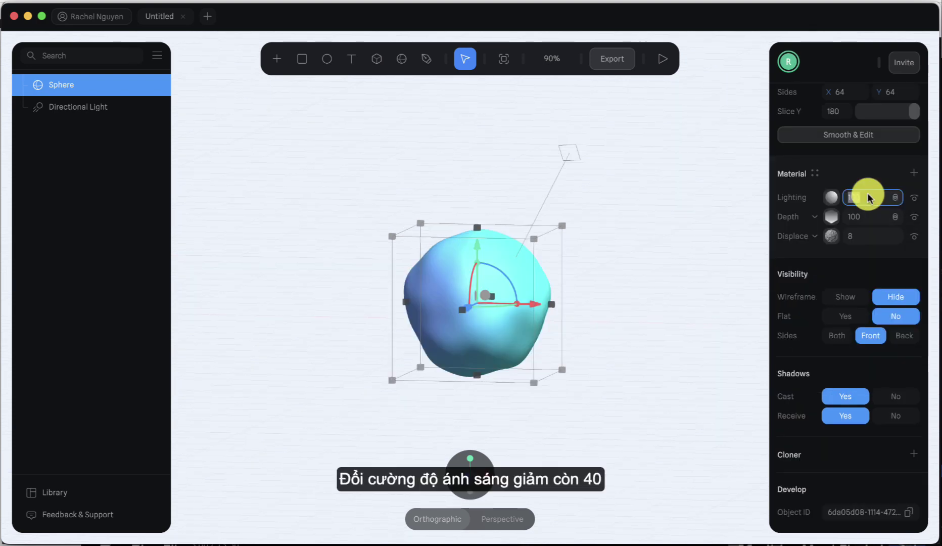
text(40)
key(Return)
click(611, 250)
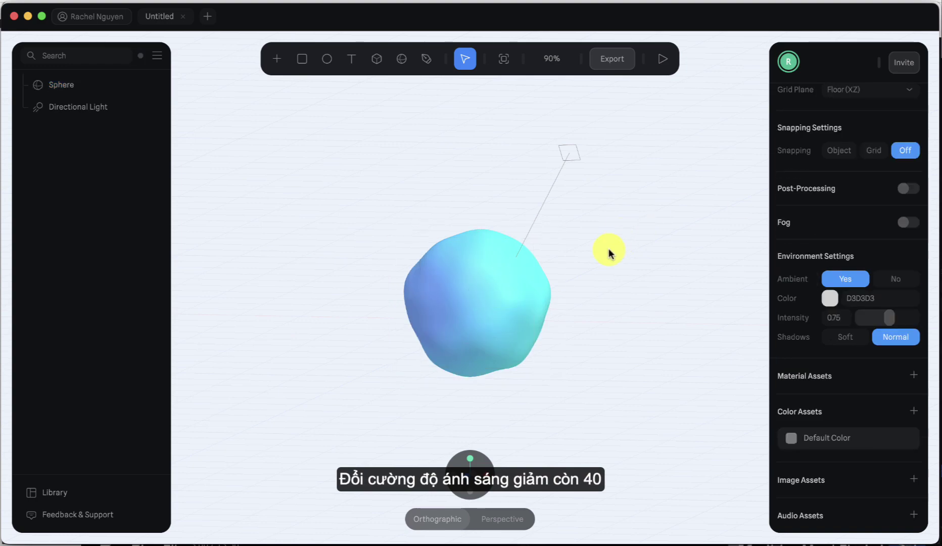
middle_drag(590, 252, 570, 251)
click(549, 253)
key(shift+2)
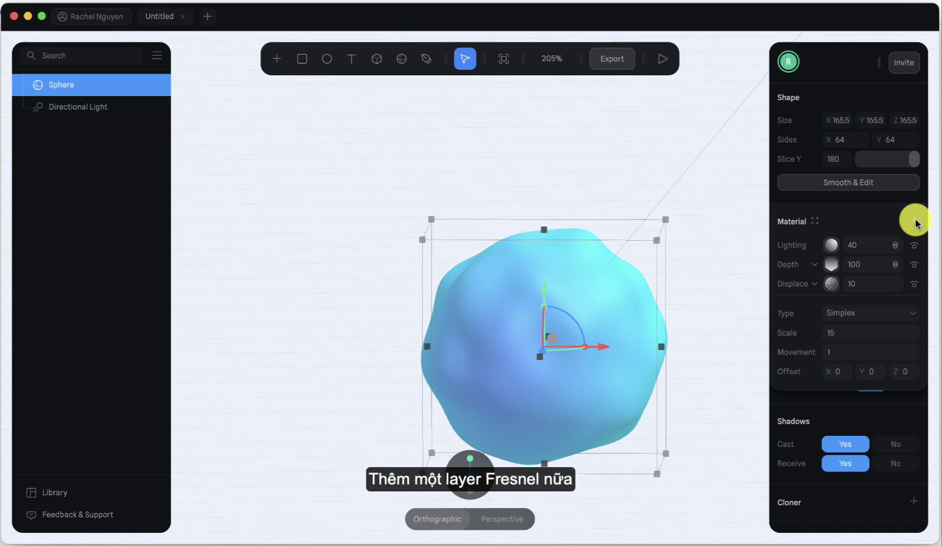
Step: Add a Fresnel layer with intensity 60 to the sphere's material
click(914, 220)
click(809, 246)
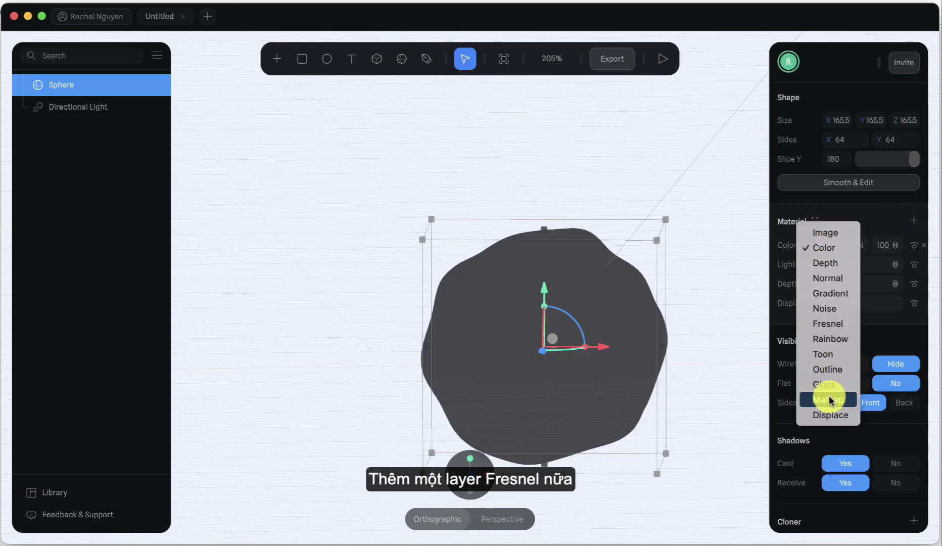
click(827, 324)
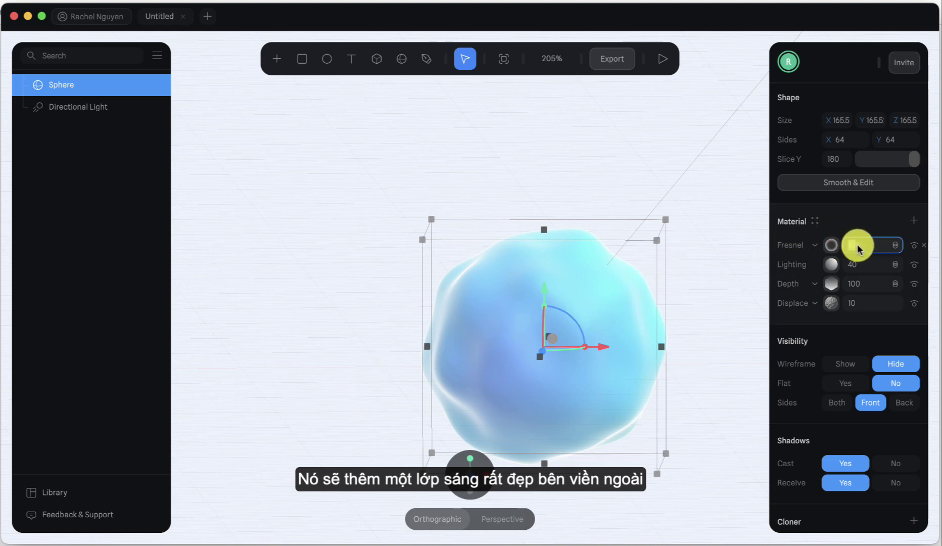
text(60)
key(Return)
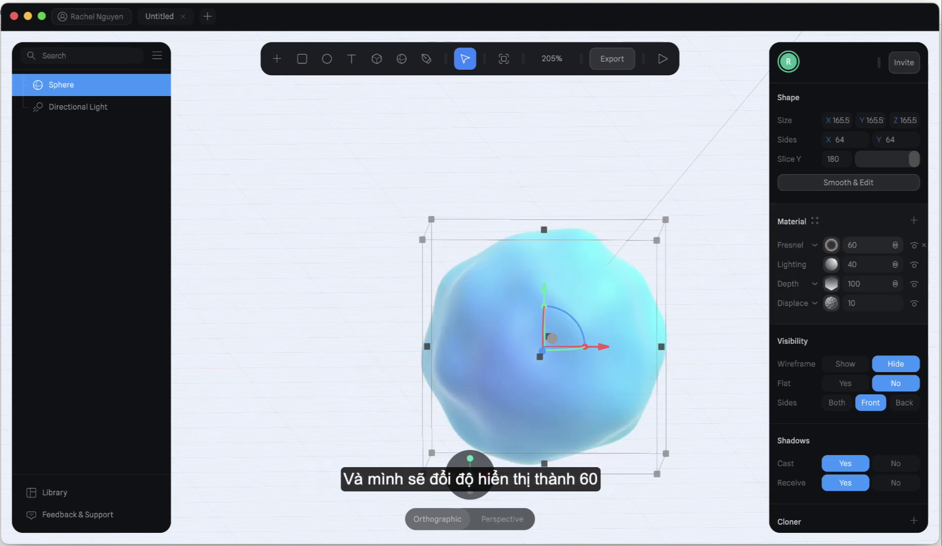
click(665, 252)
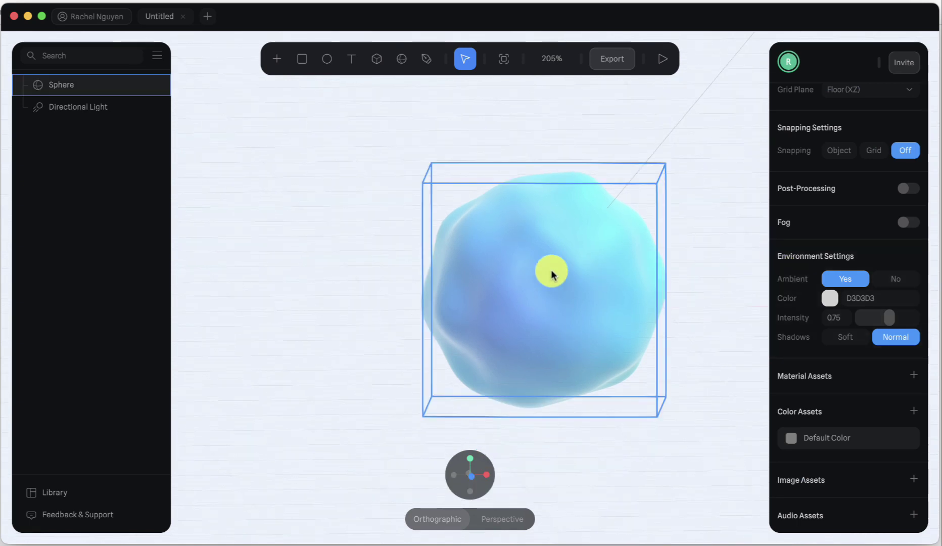
Step: Place a cube on the sphere, enlarge it to roughly 220 per side, and move it over the blob
key(shift+0)
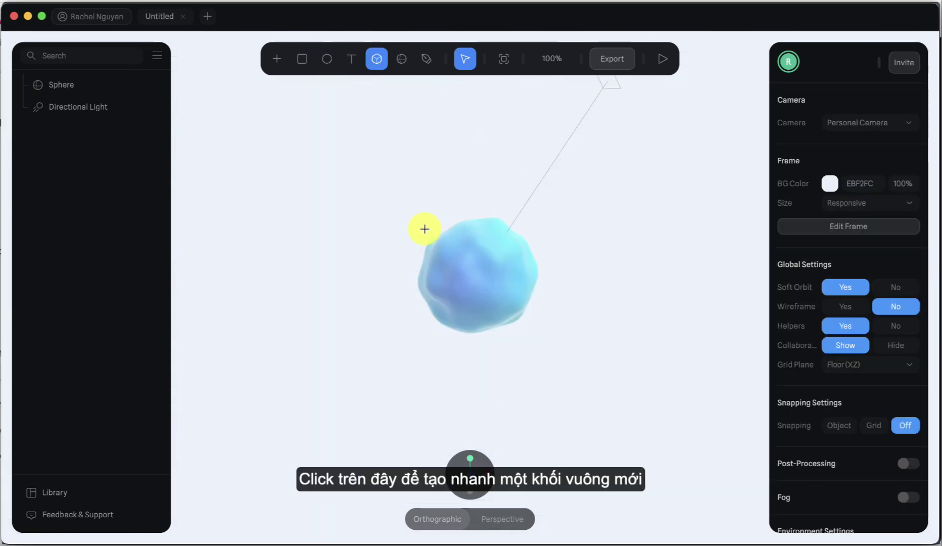
click(473, 259)
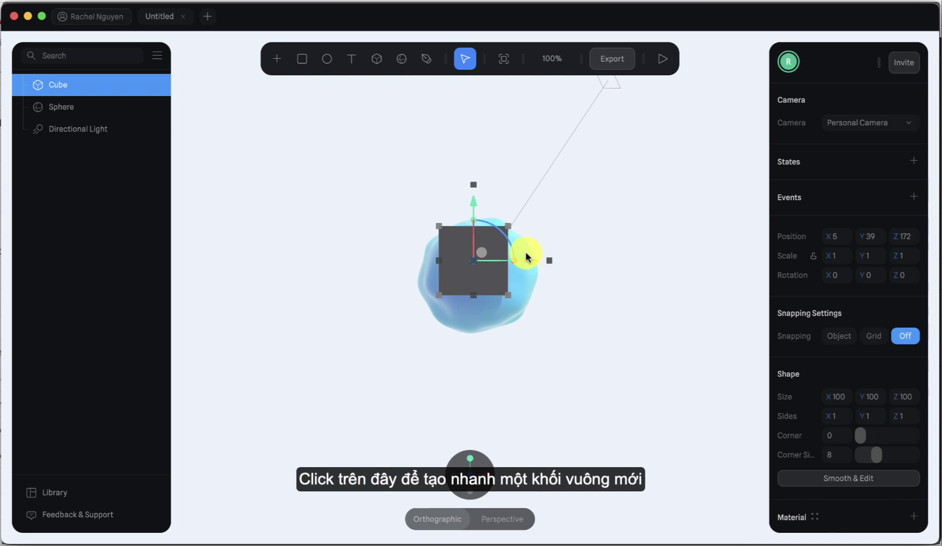
mouse_move(507, 294)
mouse_down()
mouse_move(568, 342)
mouse_move(495, 301)
mouse_up()
drag(539, 336, 567, 349)
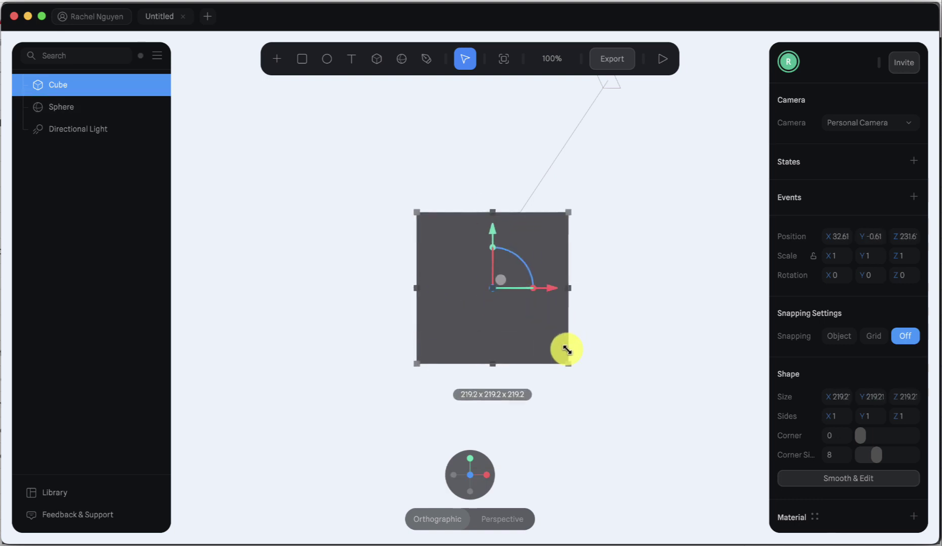
right_drag(517, 323, 504, 305)
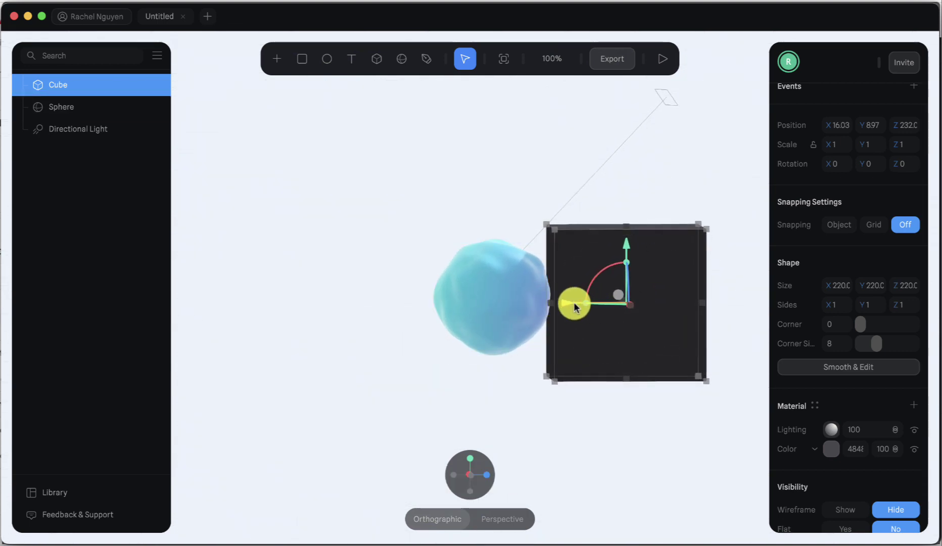
drag(575, 307, 455, 293)
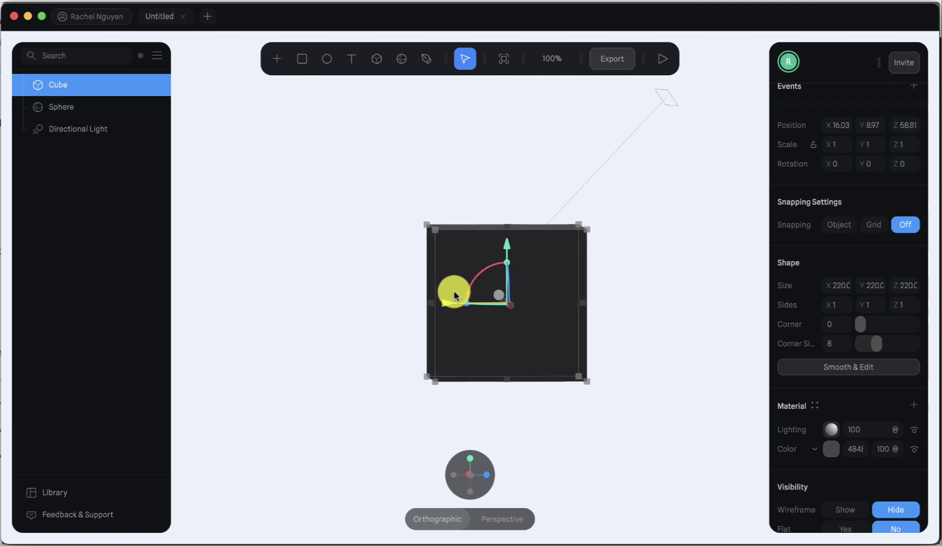
Step: Make the cube an editable mesh at subdivision 0, rotate all faces about 45° on X, then exit editing
click(860, 373)
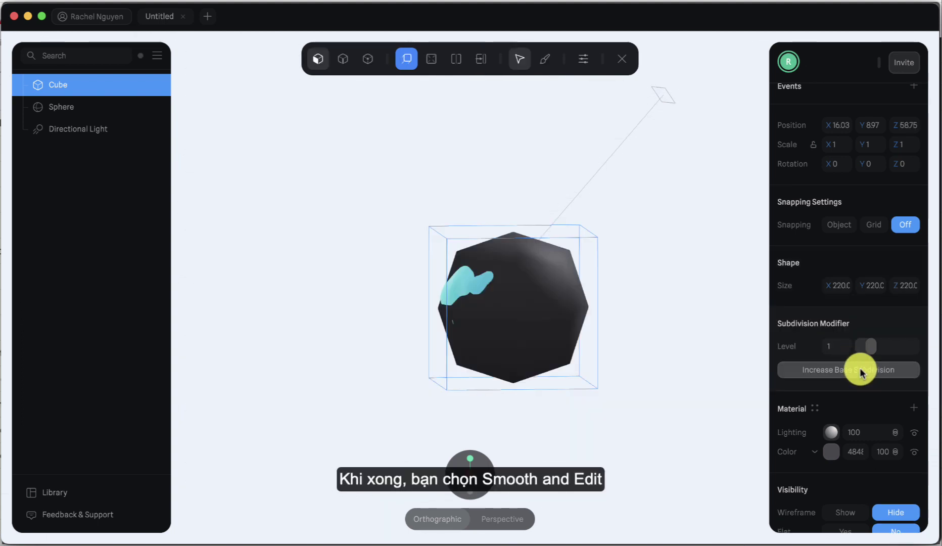
drag(872, 346, 848, 346)
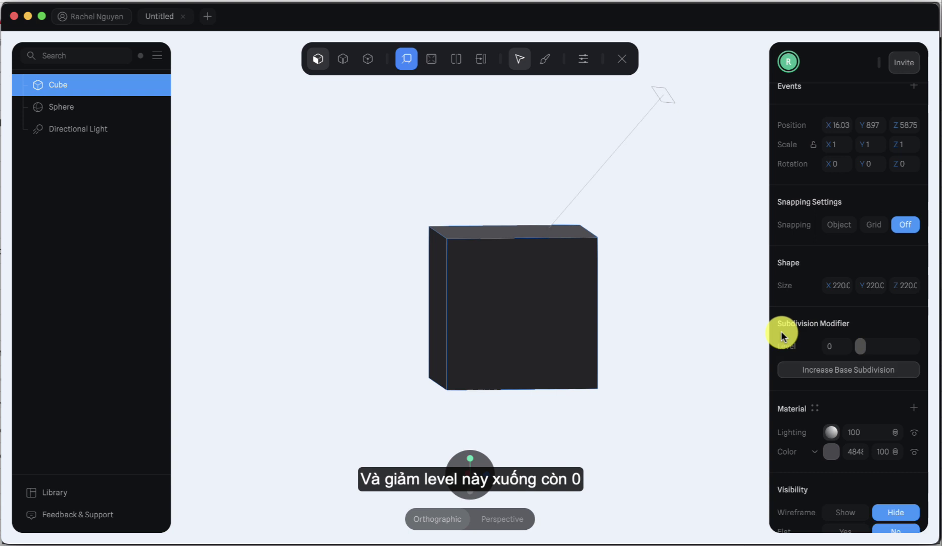
drag(635, 172, 322, 393)
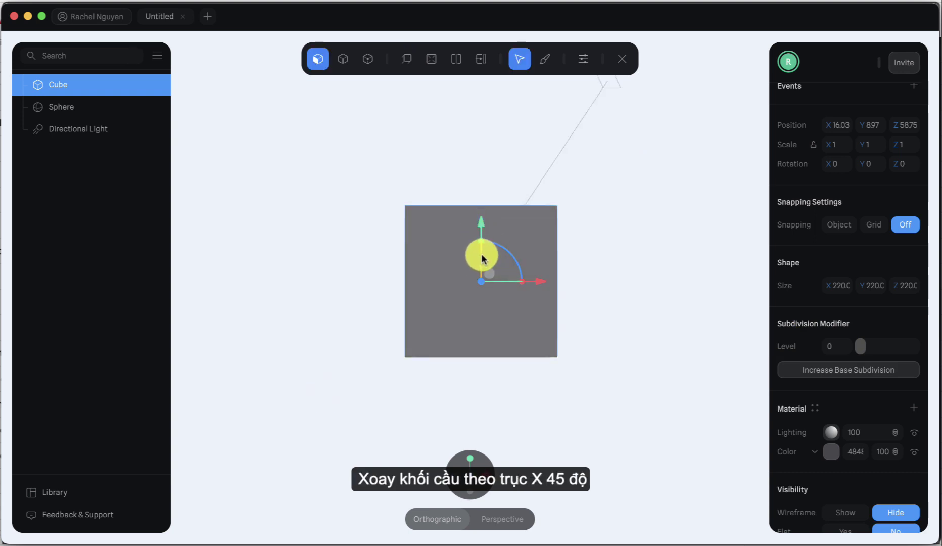
drag(482, 256, 483, 291)
click(625, 307)
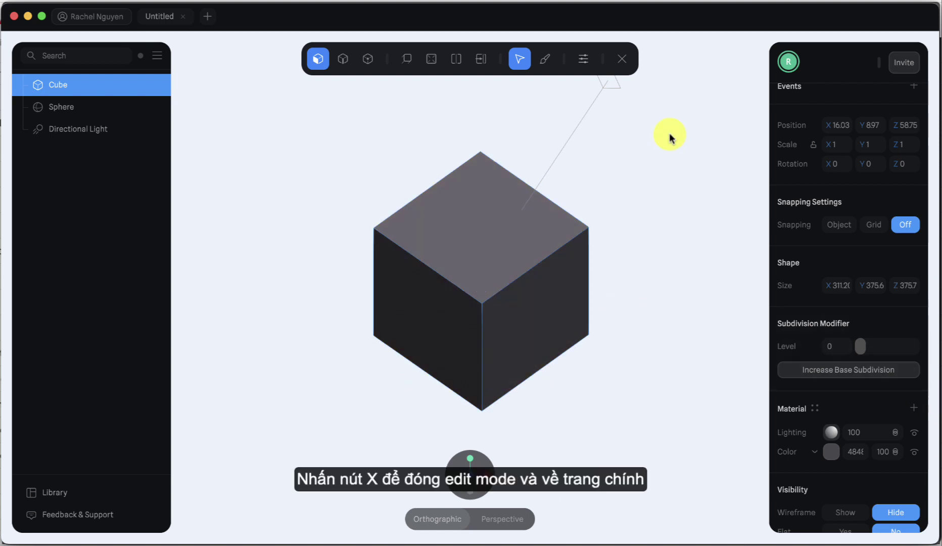
click(622, 60)
drag(663, 231, 610, 227)
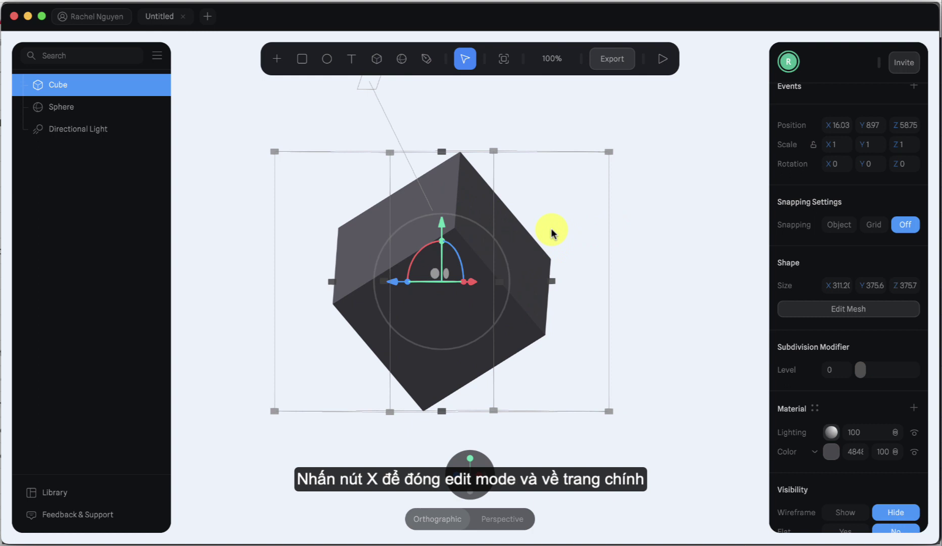
drag(549, 227, 610, 225)
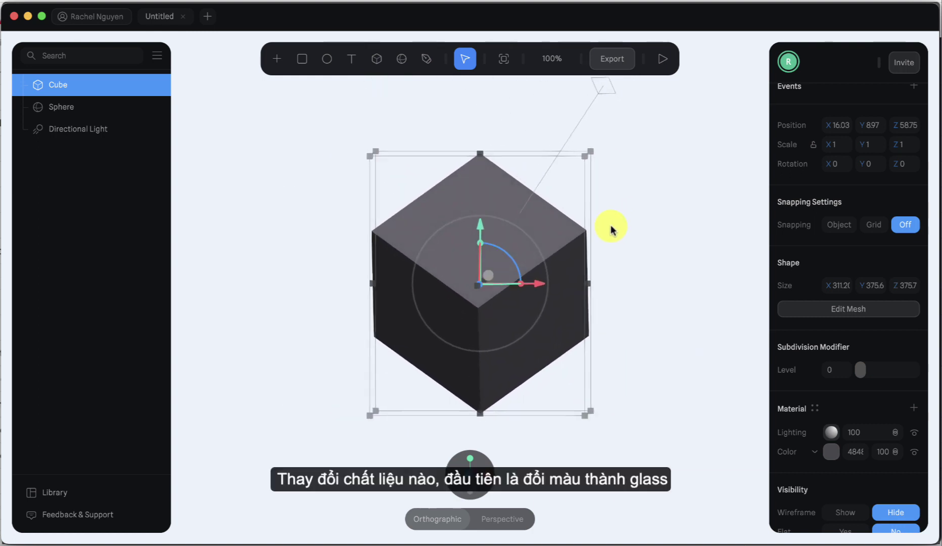
Step: Change the cube's material layer to Glass and set Lighting to 40
scroll(850, 406, down, 2)
click(833, 416)
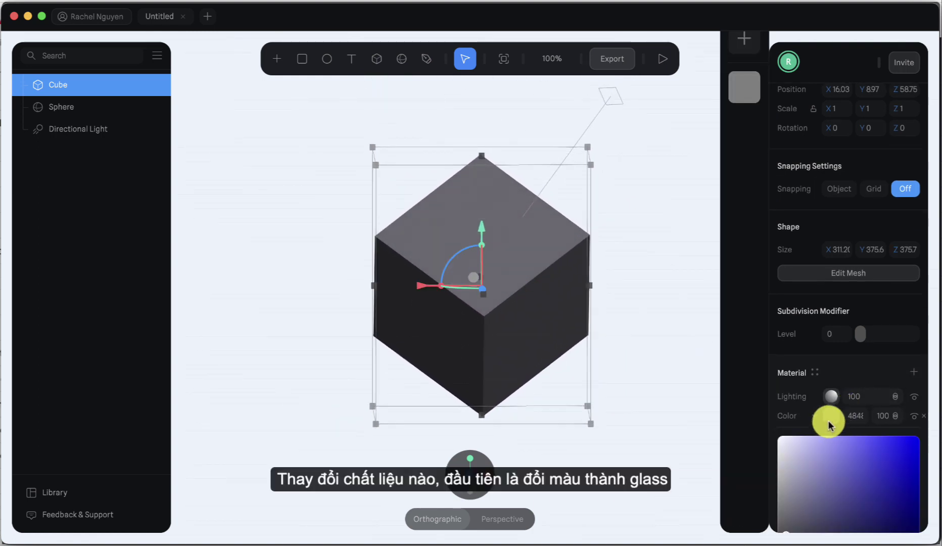
scroll(826, 421, down, 3)
click(814, 318)
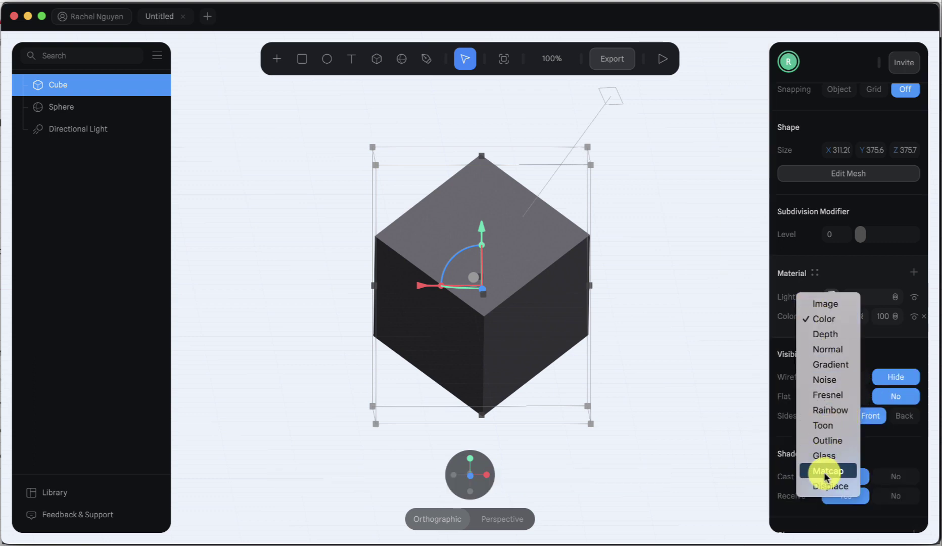
click(824, 455)
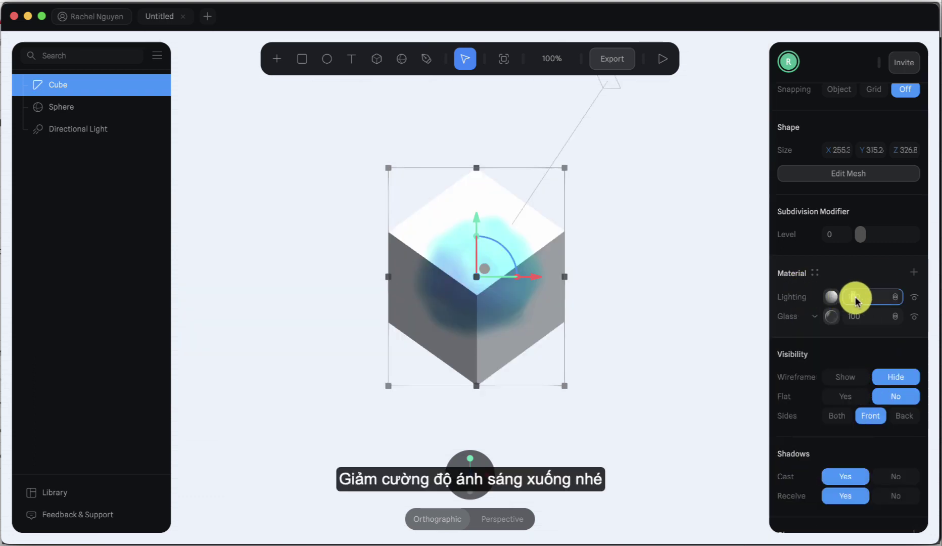
key(BackSpace)
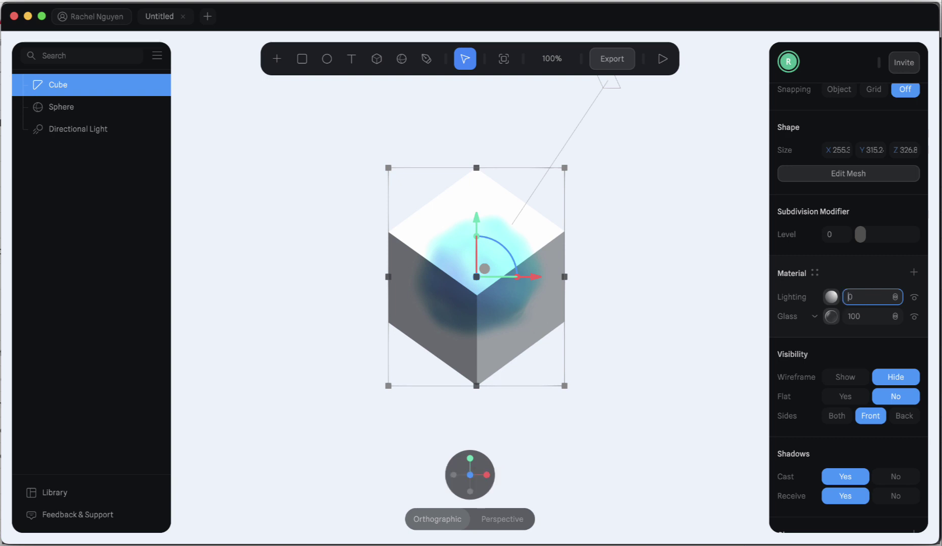
text(4)
key(Return)
Step: Add a Fresnel layer and set the glass refraction to 2 and thickness to 20
click(913, 272)
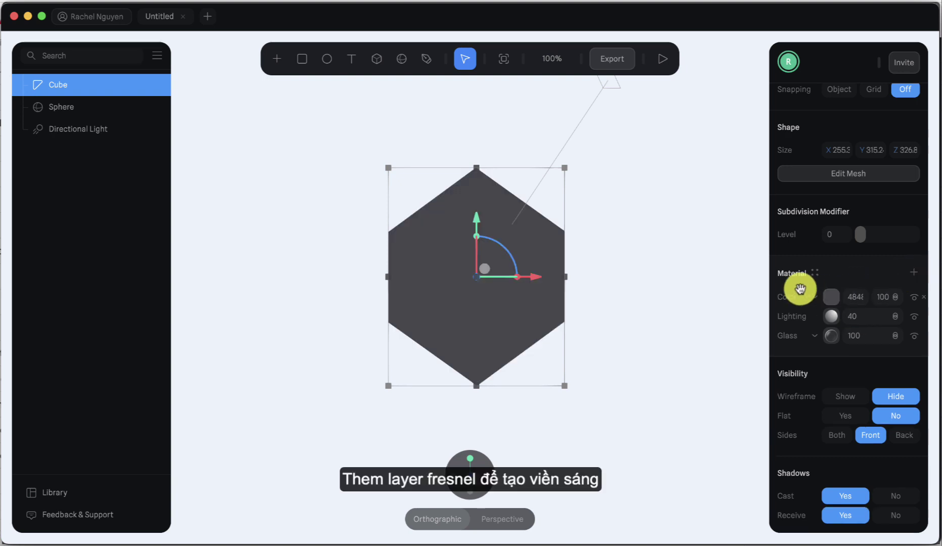
click(811, 296)
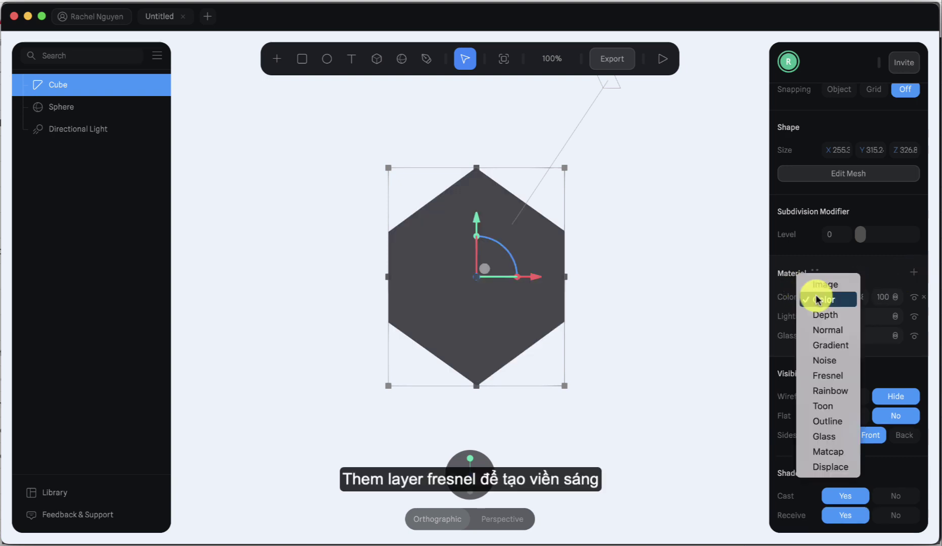
click(831, 377)
click(828, 336)
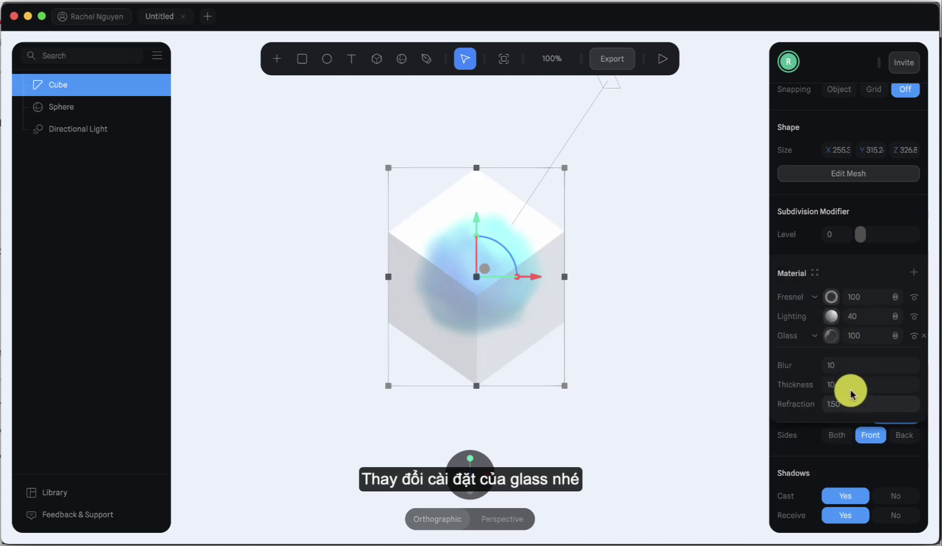
click(842, 406)
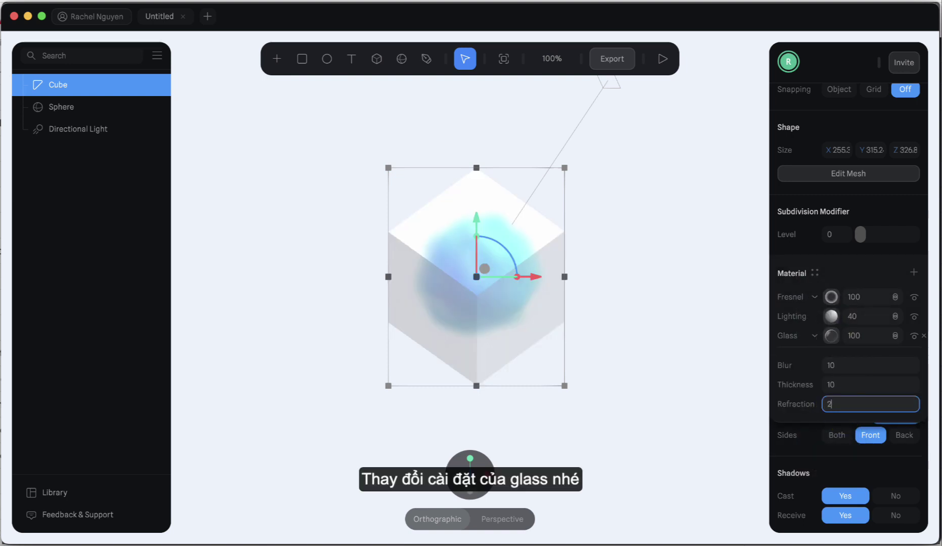
click(834, 386)
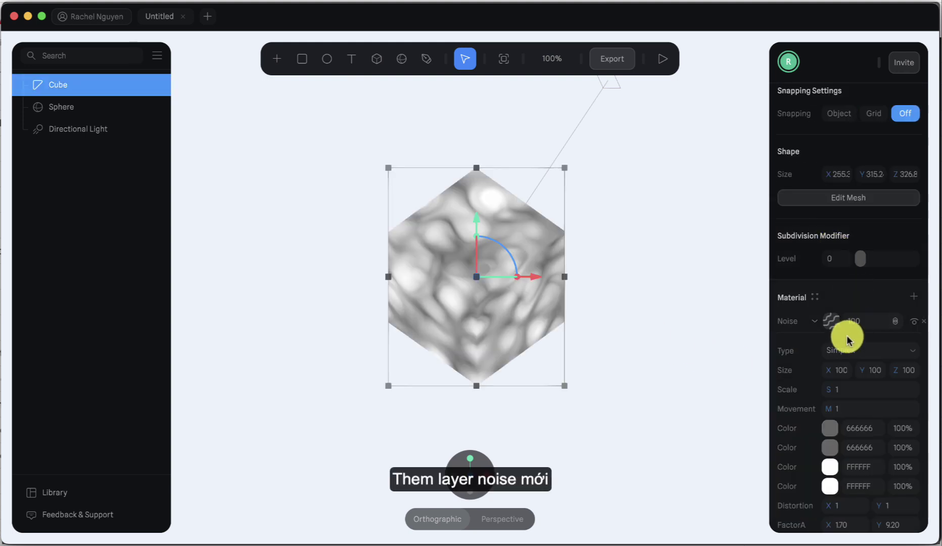
Step: Blend the Noise layer as Screen at 20 and move it between Lighting and Glass
scroll(848, 344, down, 2)
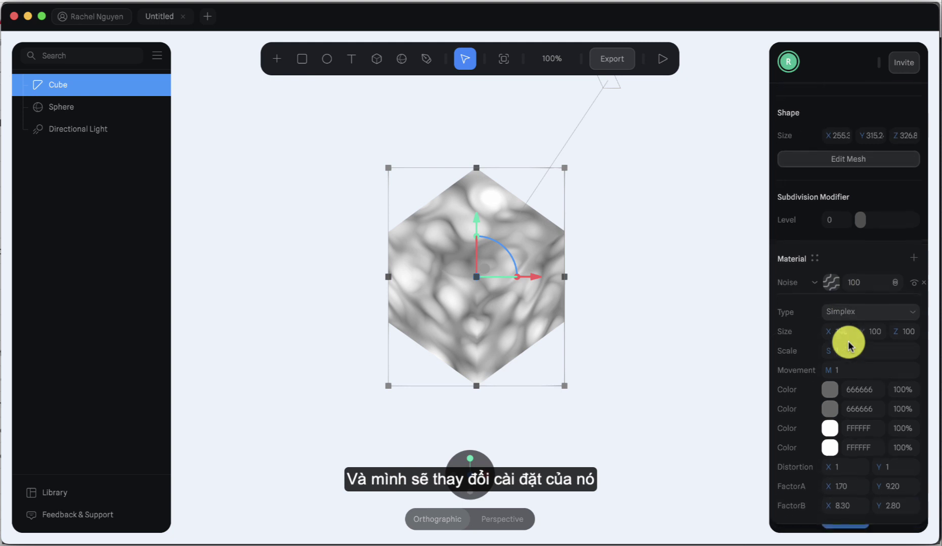
click(891, 287)
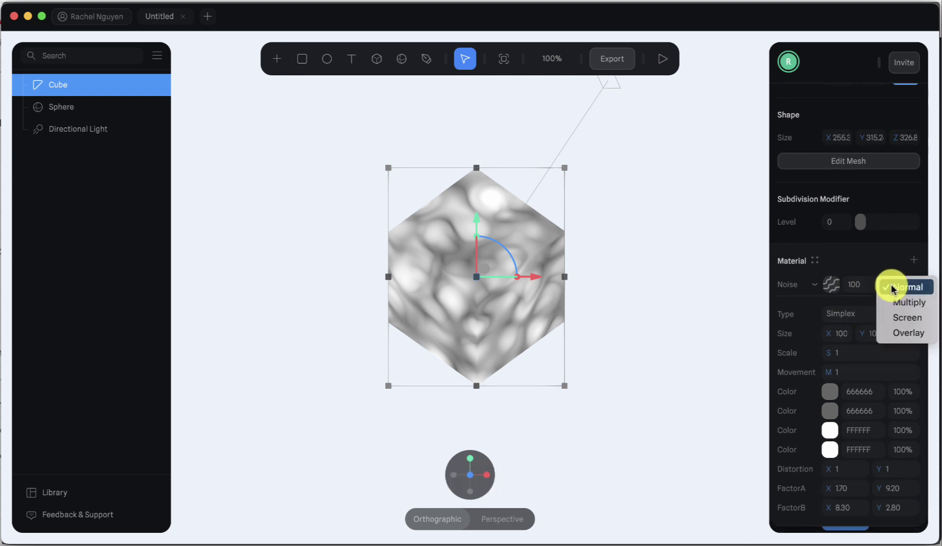
click(894, 318)
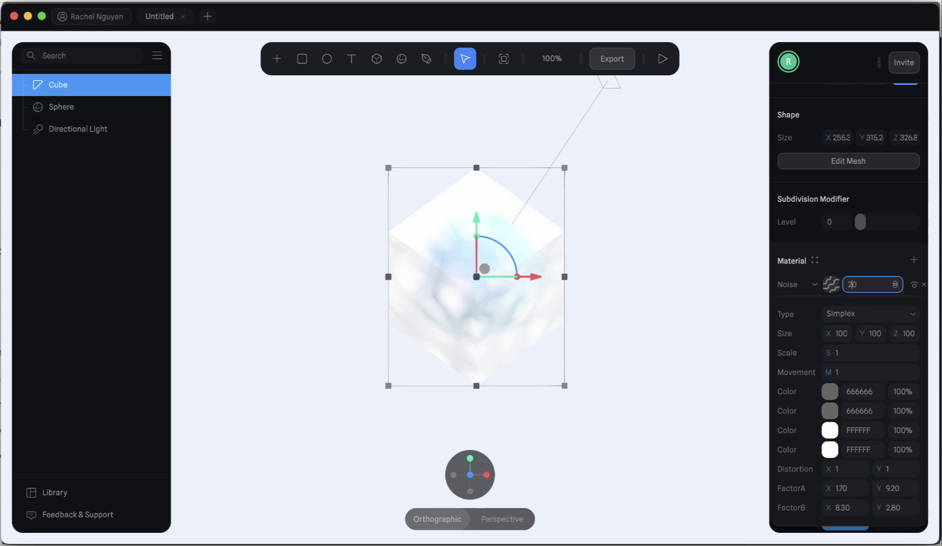
key(Return)
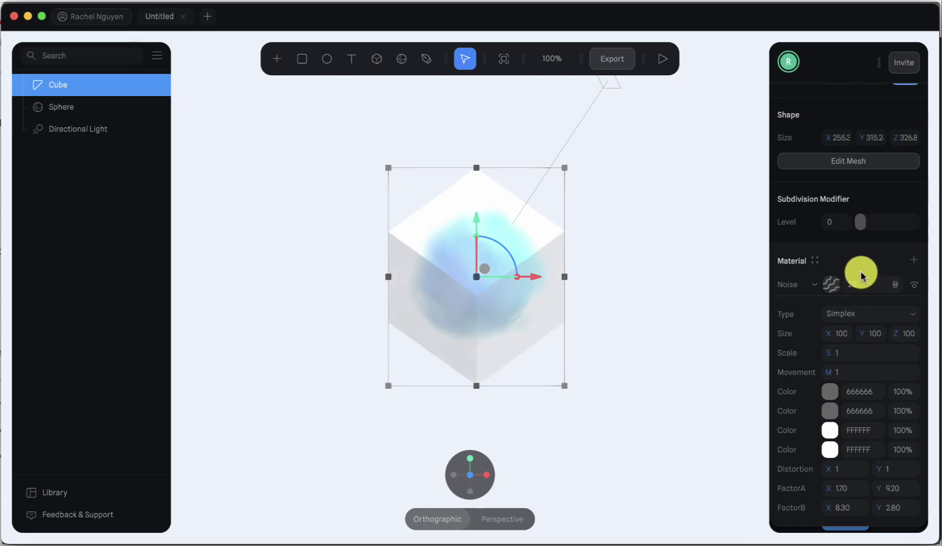
click(869, 273)
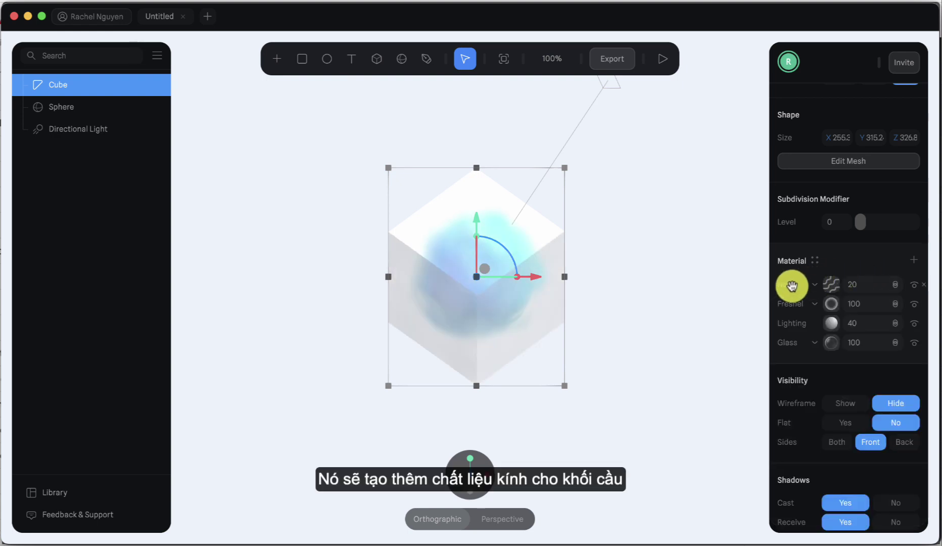
drag(791, 284, 824, 332)
Step: Add an Outline layer to the cube's material with outline colour FFFFFF
click(914, 260)
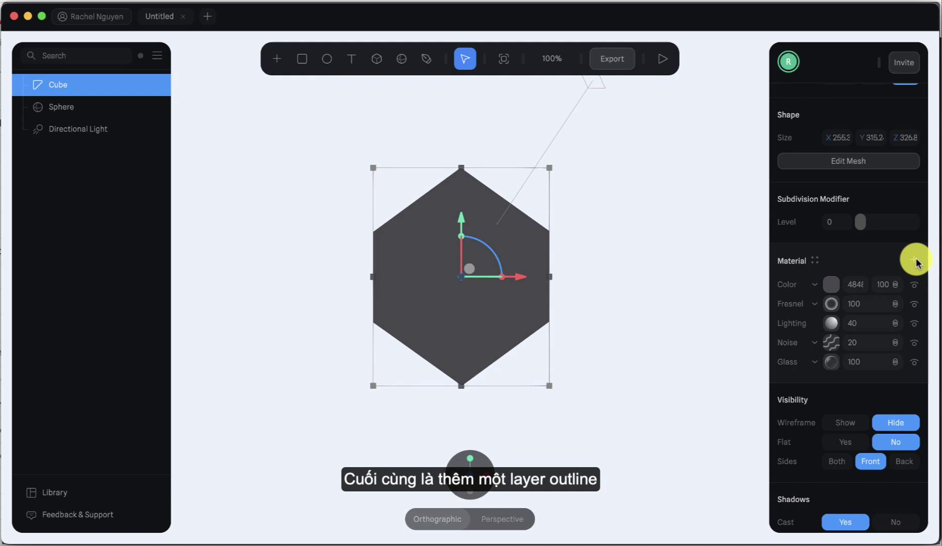
click(809, 286)
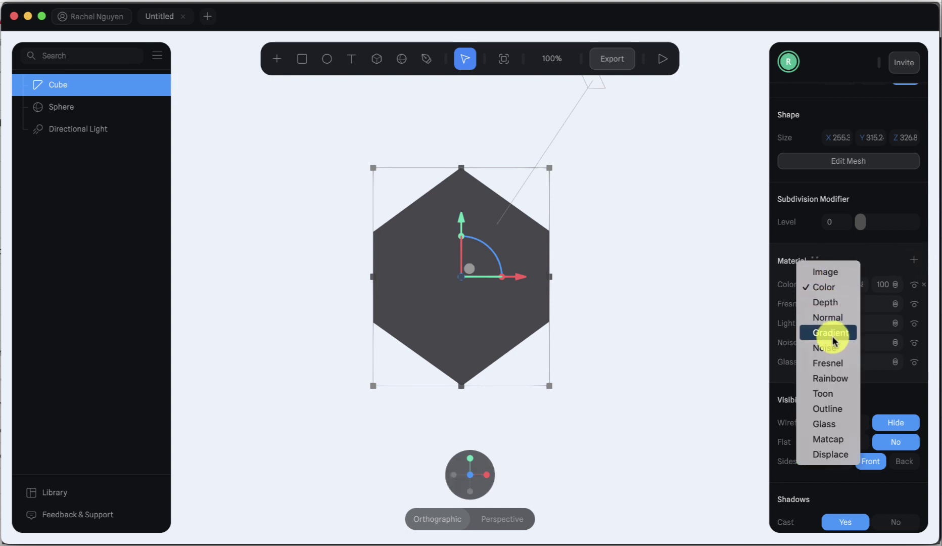
click(820, 407)
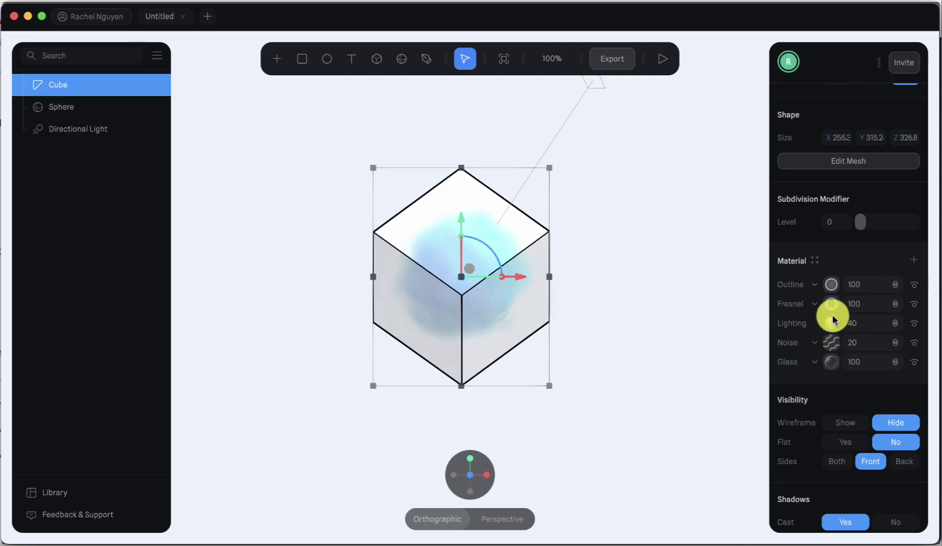
click(831, 287)
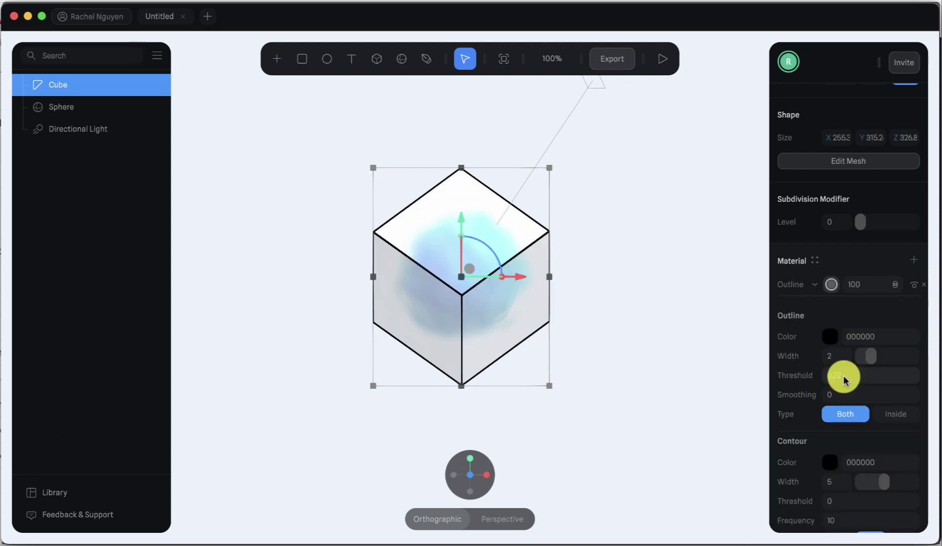
click(830, 338)
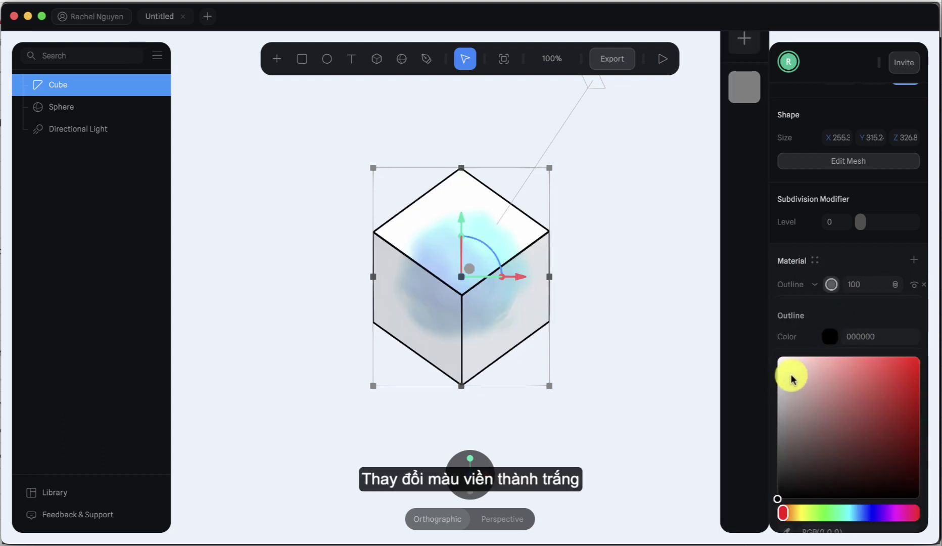
drag(791, 378, 769, 348)
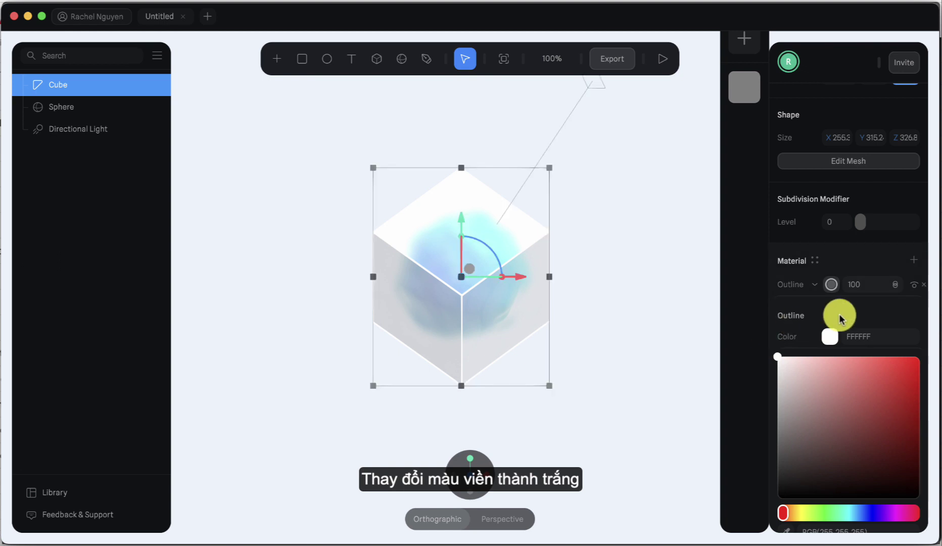
click(829, 286)
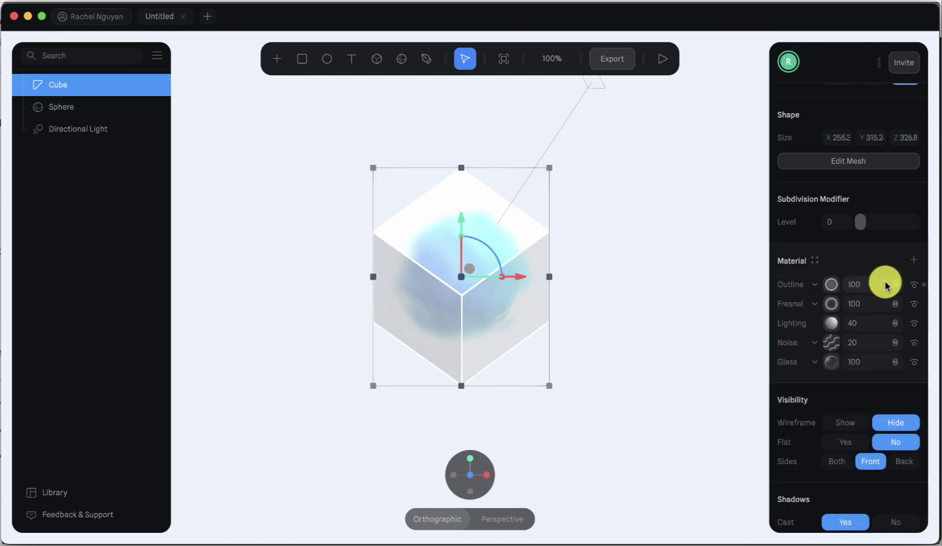
Step: Set the Outline layer's blend mode to Overlay with strength 20
click(902, 287)
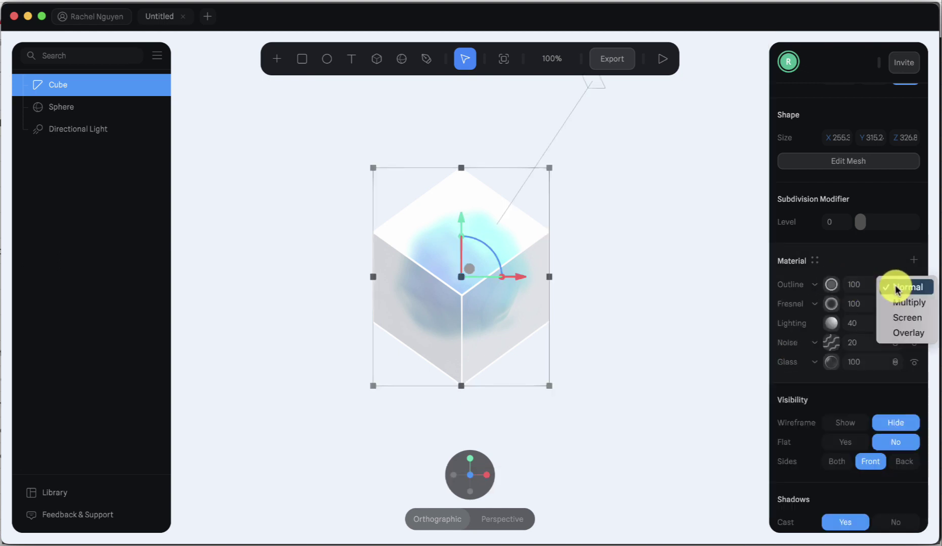
click(890, 329)
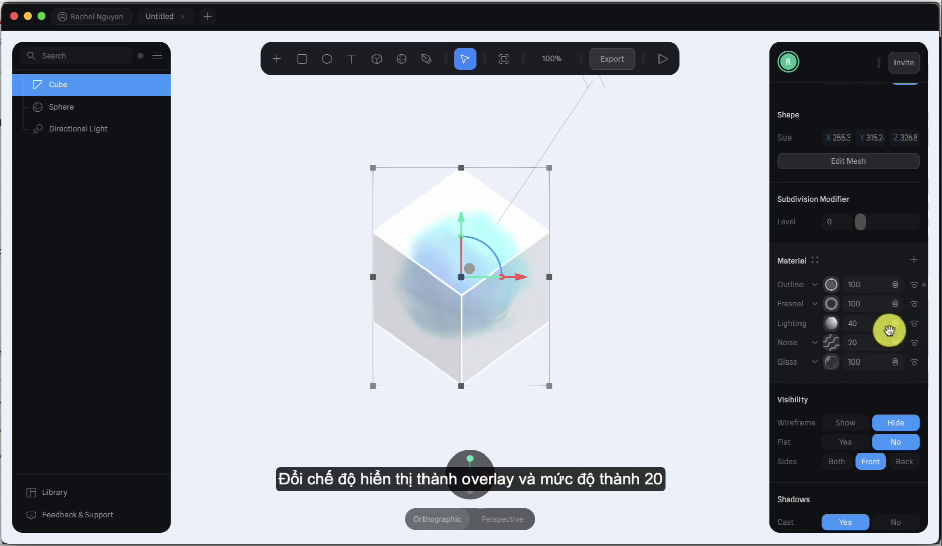
click(864, 287)
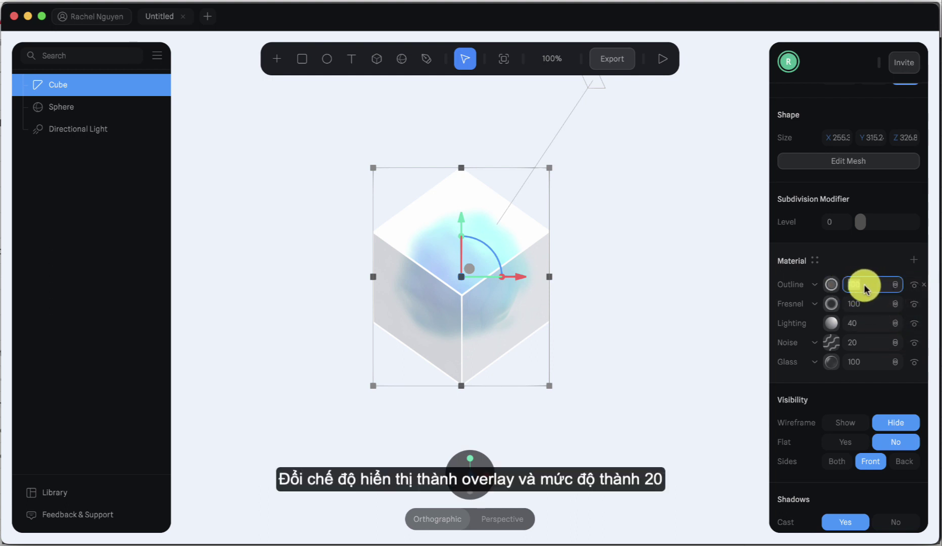
text(20)
key(Return)
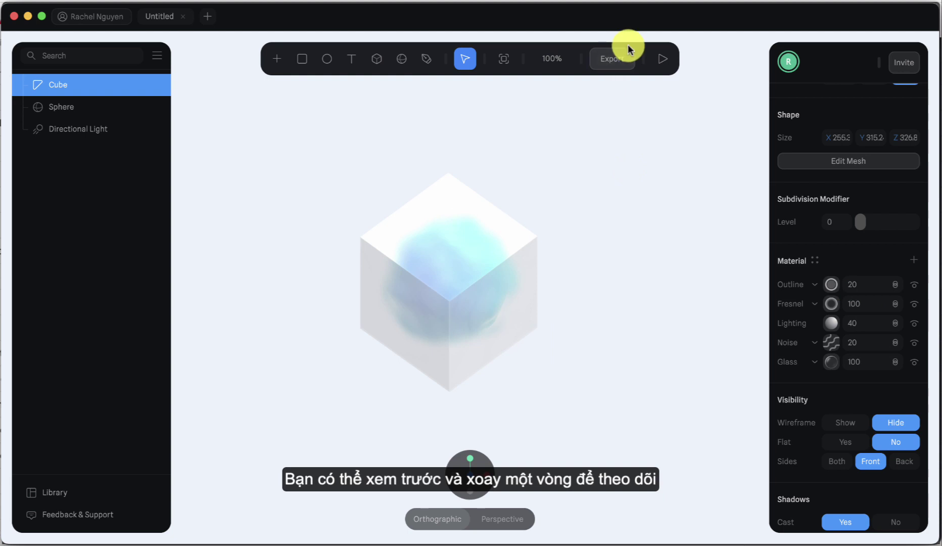
click(663, 61)
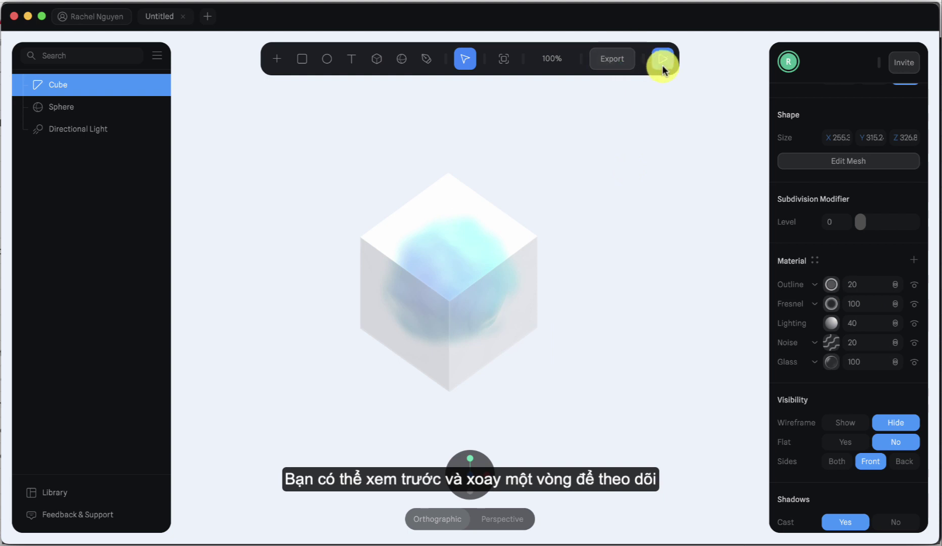
drag(475, 278, 392, 311)
key(Escape)
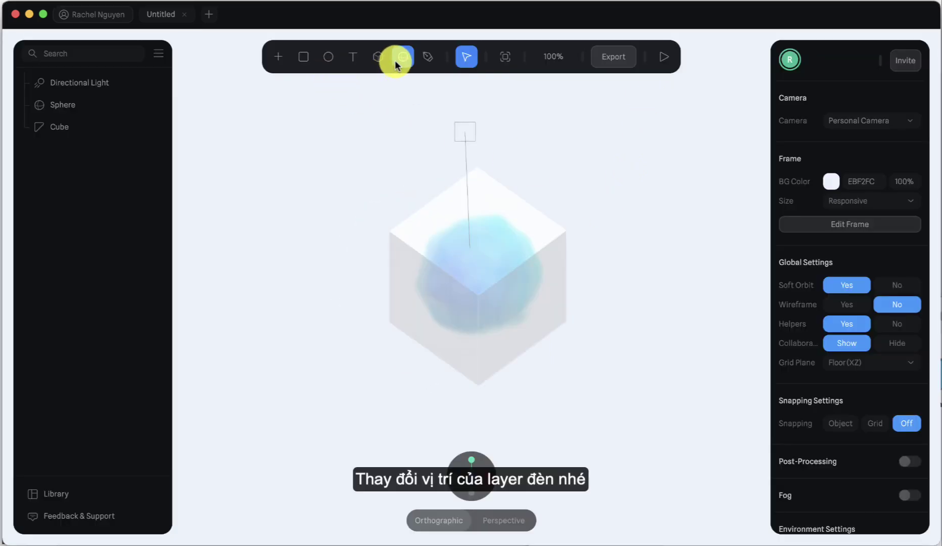
click(467, 132)
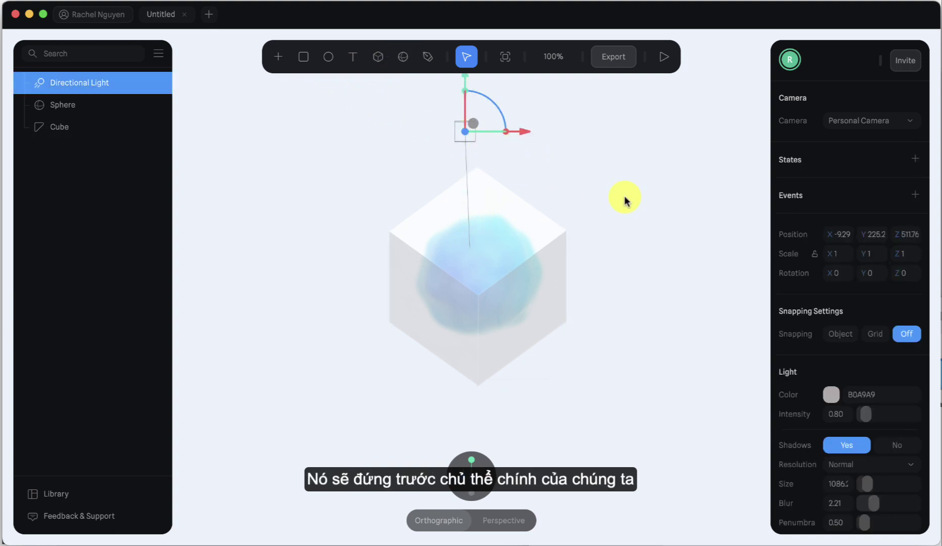
drag(619, 194, 572, 200)
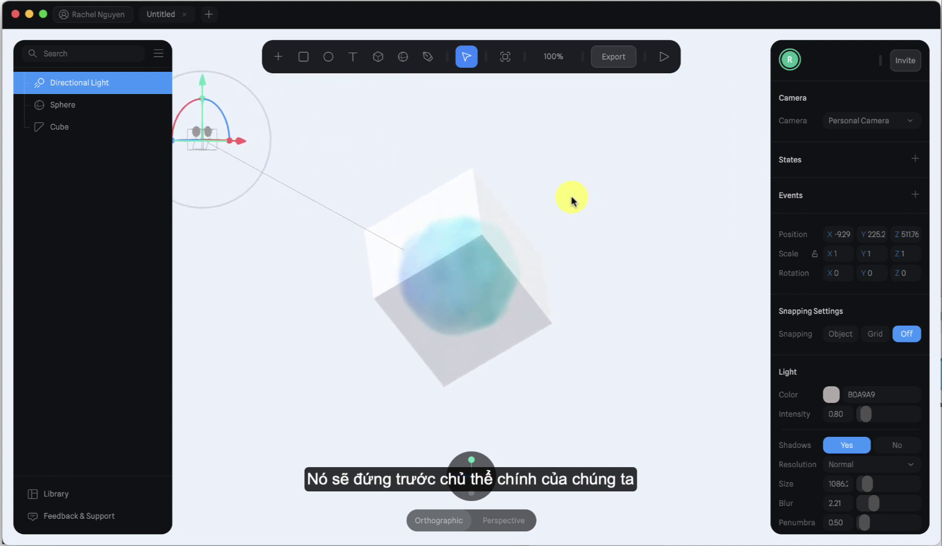
click(391, 147)
Step: Set the directional light colour to pale cyan C5E4EE, then deselect it and orbit the view
scroll(806, 404, down, 5)
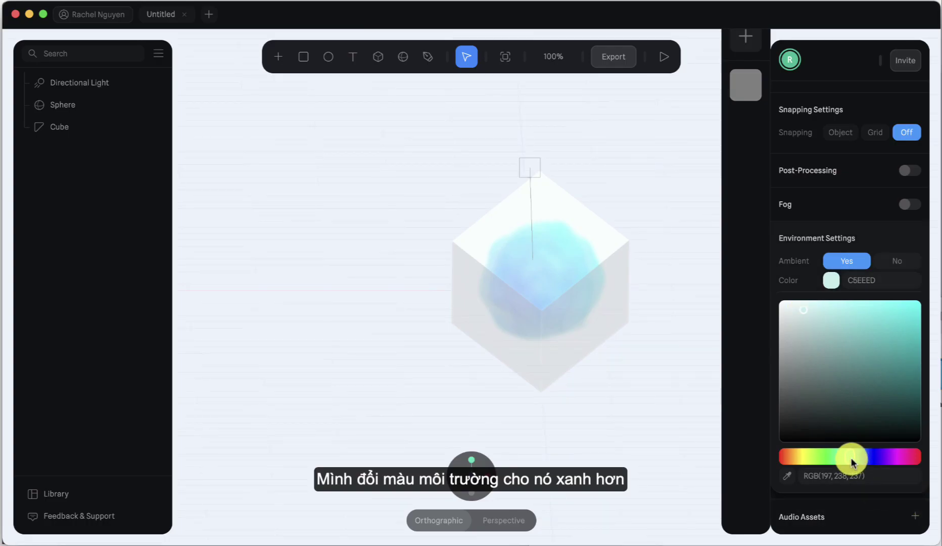
click(855, 459)
click(870, 290)
key(ctrl+c)
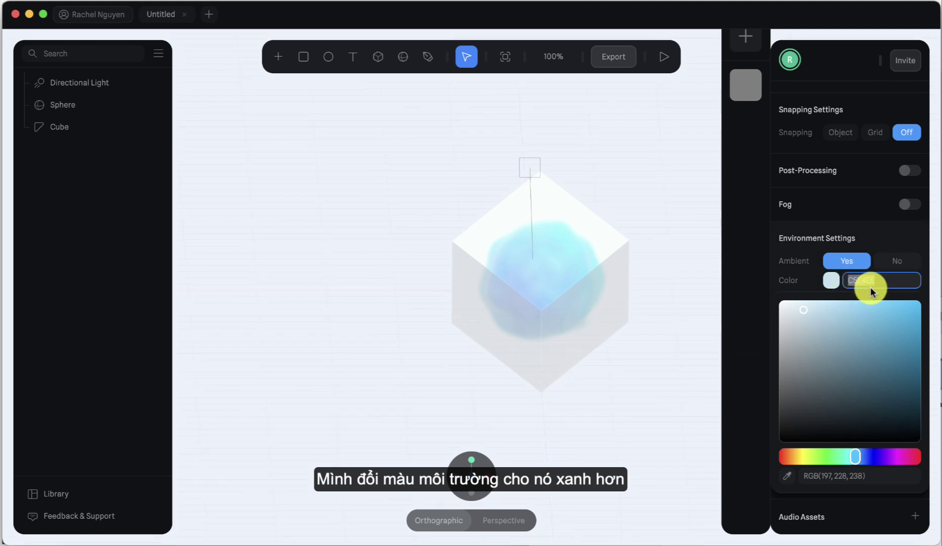
click(527, 165)
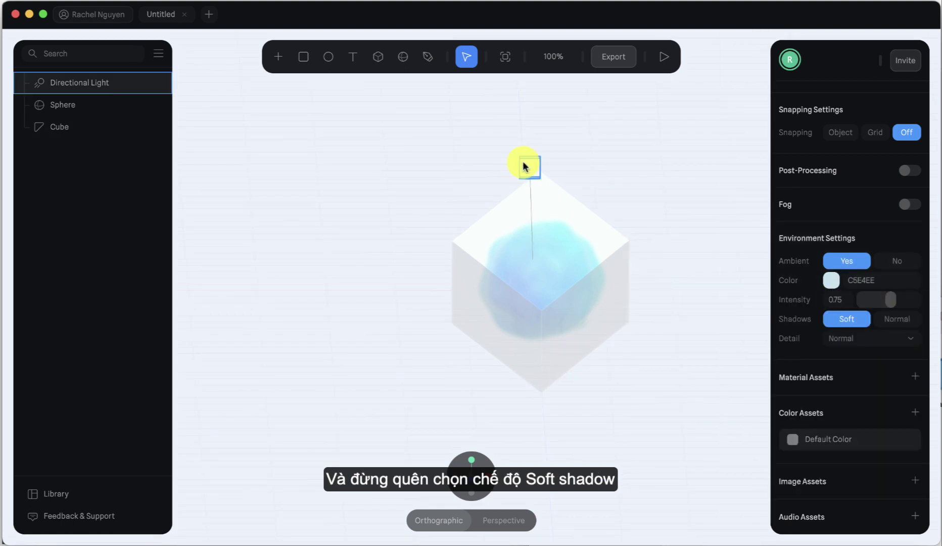
key(ctrl+v)
key(Return)
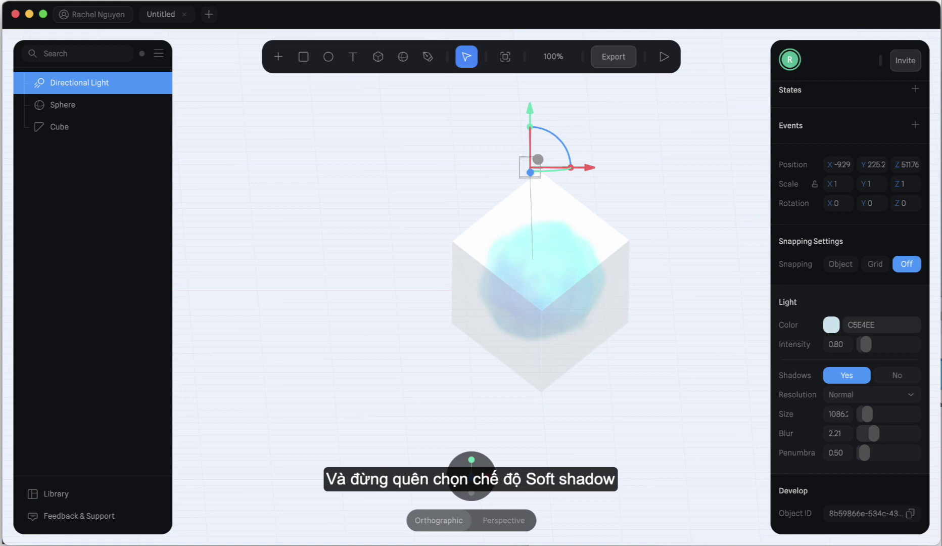
click(831, 323)
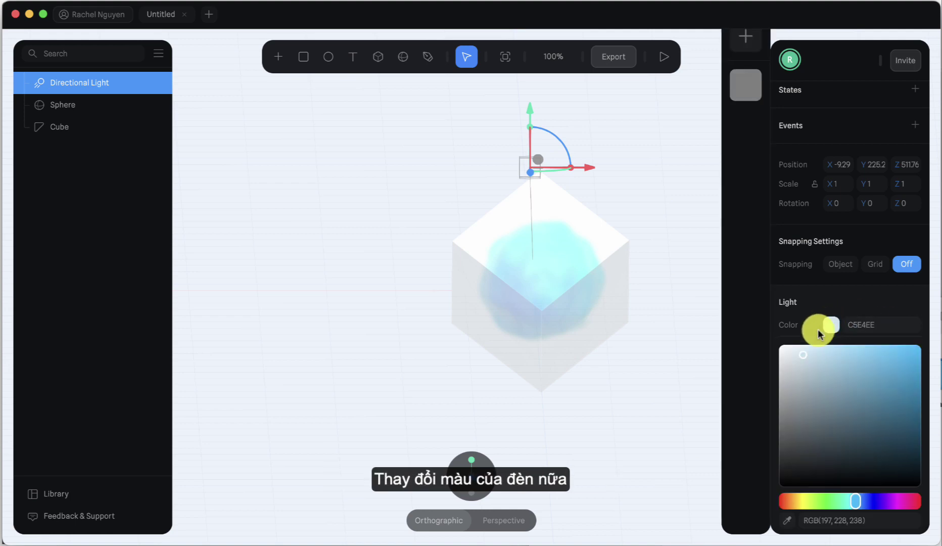
click(653, 329)
mouse_move(686, 258)
mouse_down()
mouse_move(672, 257)
mouse_move(681, 261)
mouse_up()
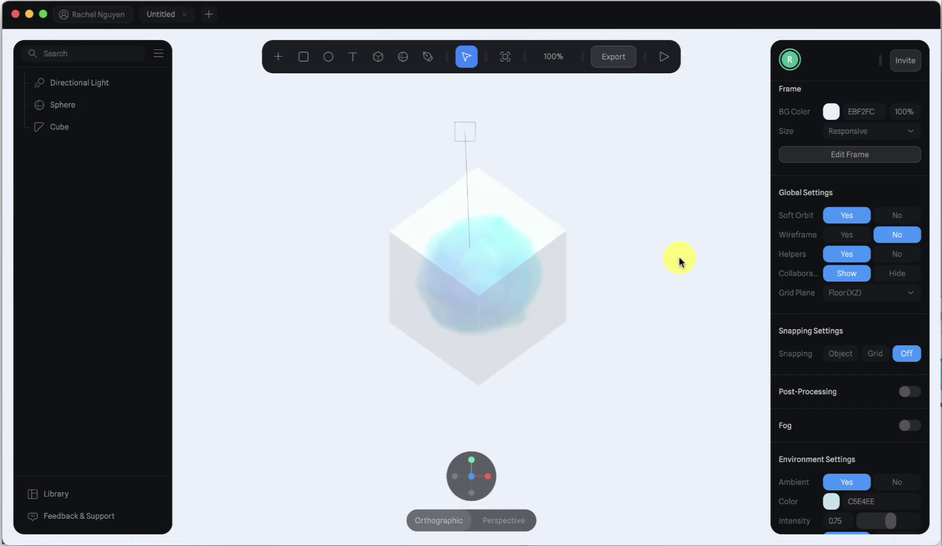
Step: Add a small sphere beside the cube
click(575, 315)
click(624, 240)
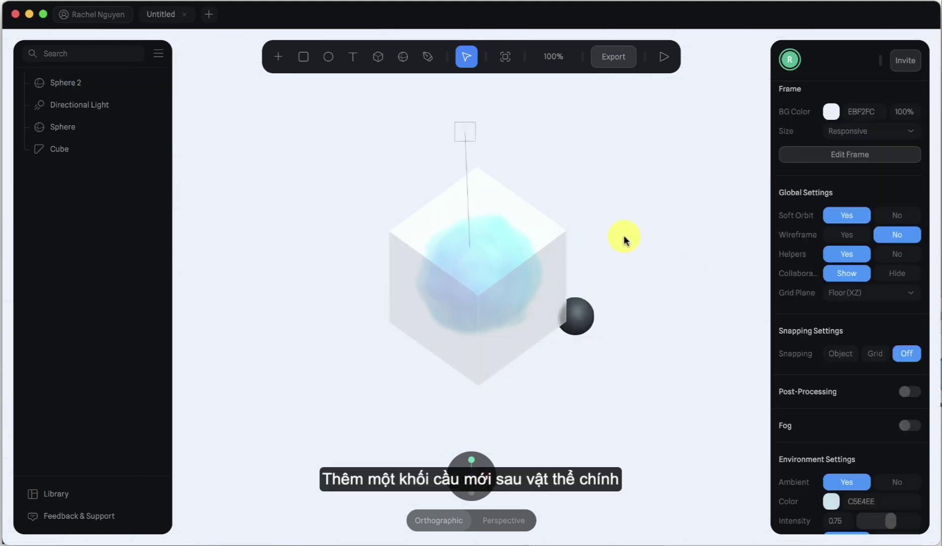
drag(624, 232, 597, 235)
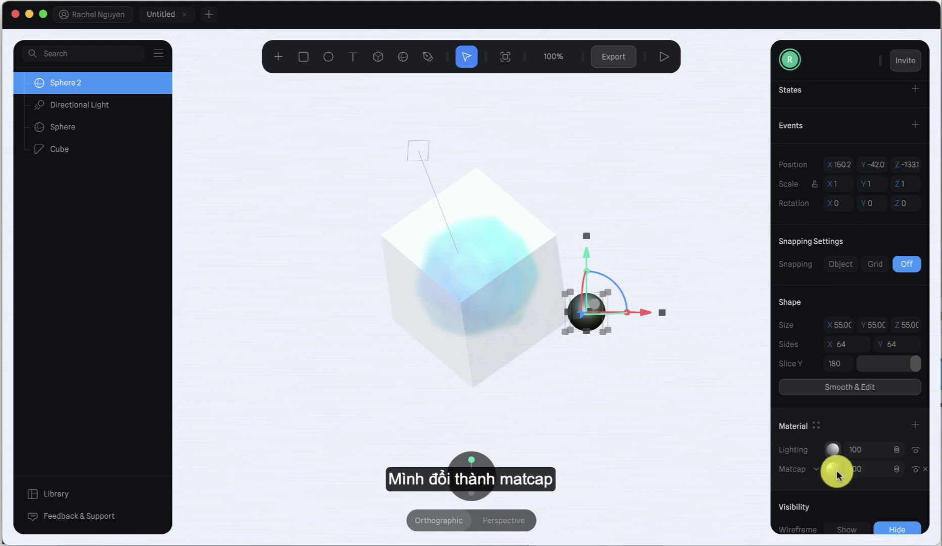
Step: Give the sphere an uploaded Marble 5_BaseColor.jpg matcap and lower Lighting to 40
click(833, 473)
scroll(832, 470, down, 5)
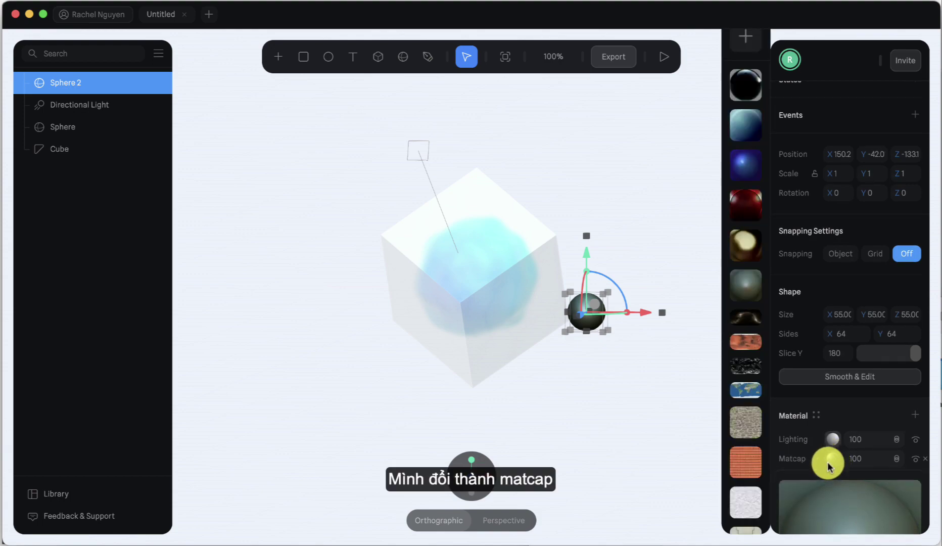
scroll(834, 445, down, 2)
click(862, 329)
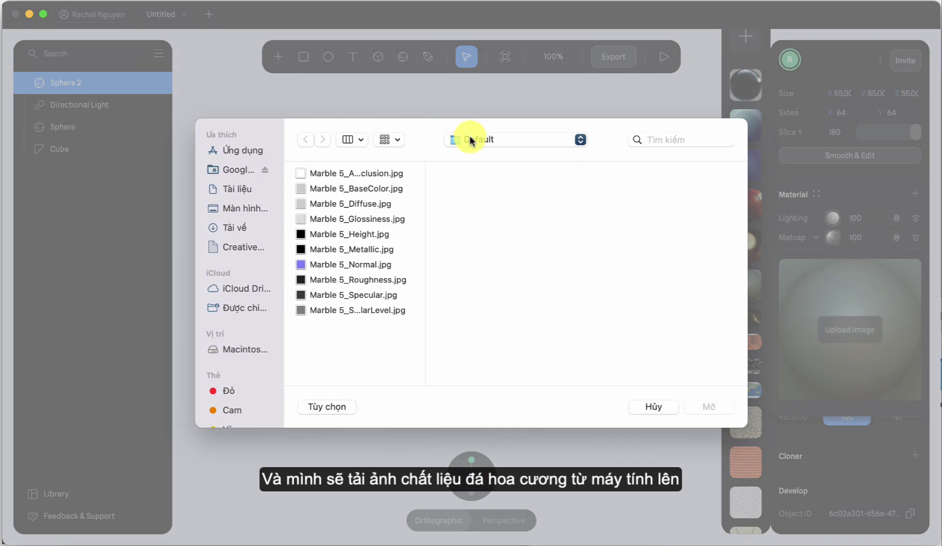
click(399, 189)
click(713, 405)
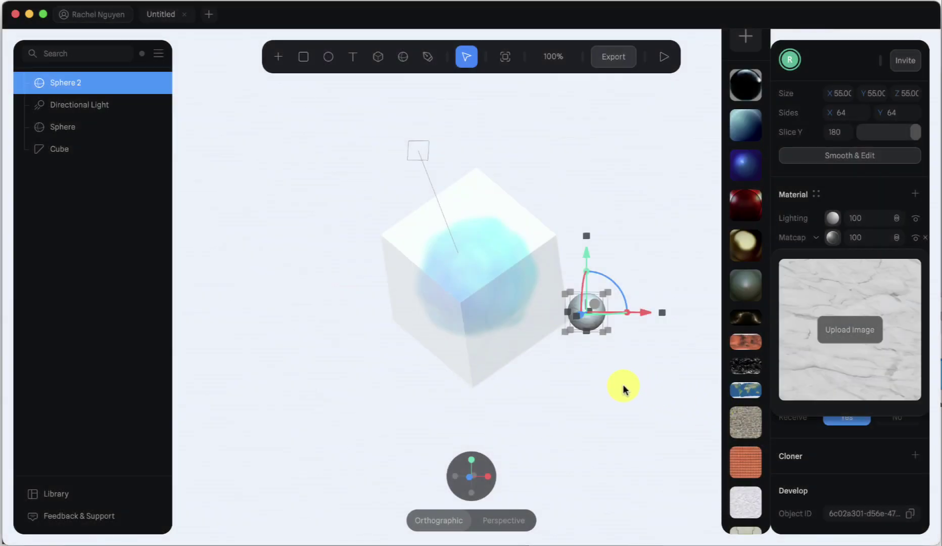
click(856, 225)
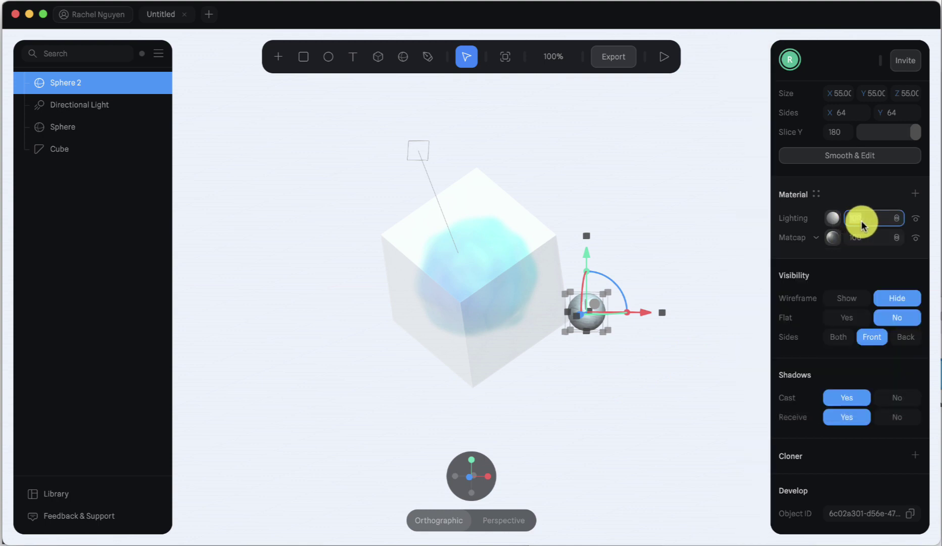
text(40)
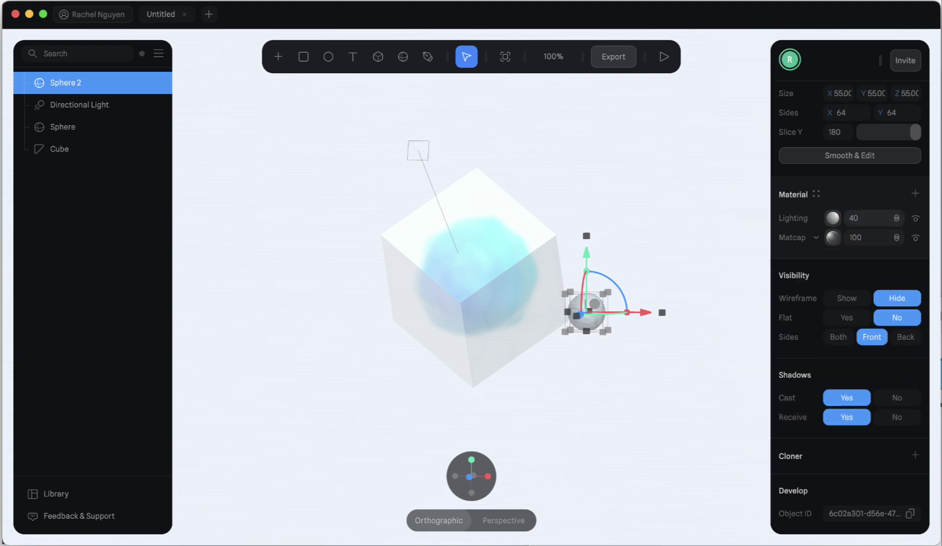
scroll(913, 205, up, 1)
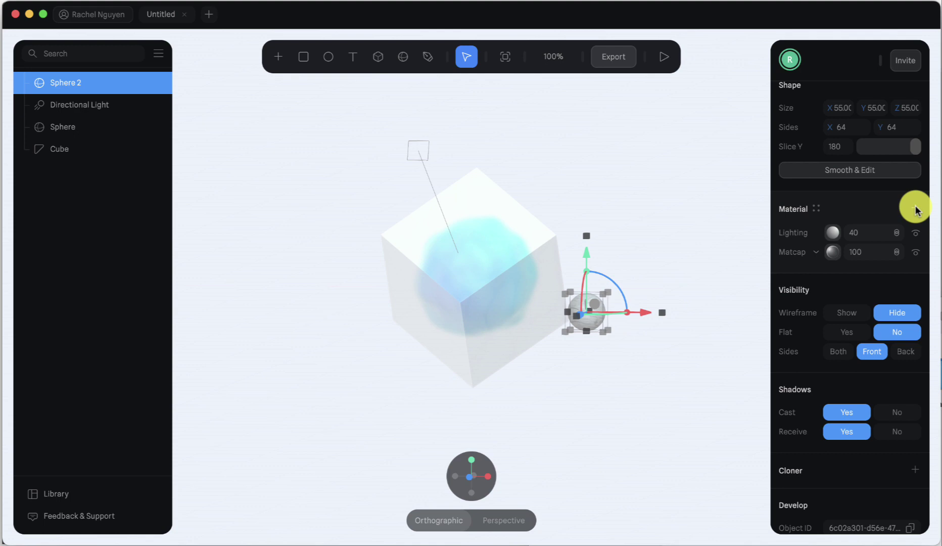
Step: Add a second matcap layer using Marble 5_Glossiness.jpg, blended in Overlay mode
click(914, 209)
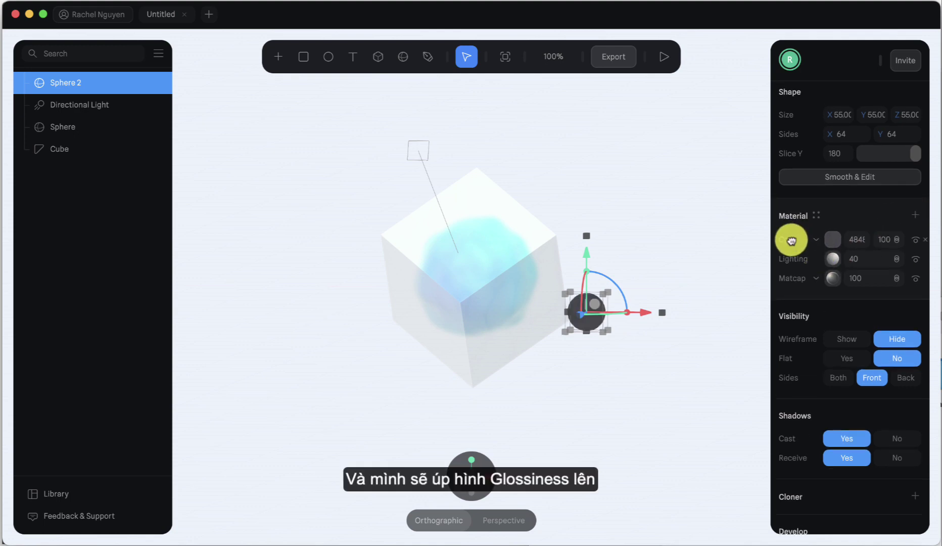
drag(791, 240, 795, 262)
click(817, 262)
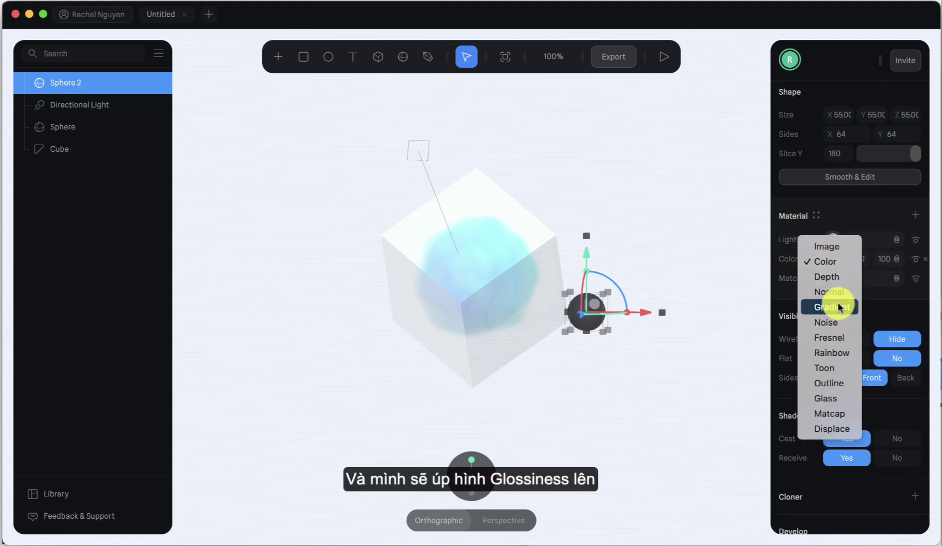
click(813, 413)
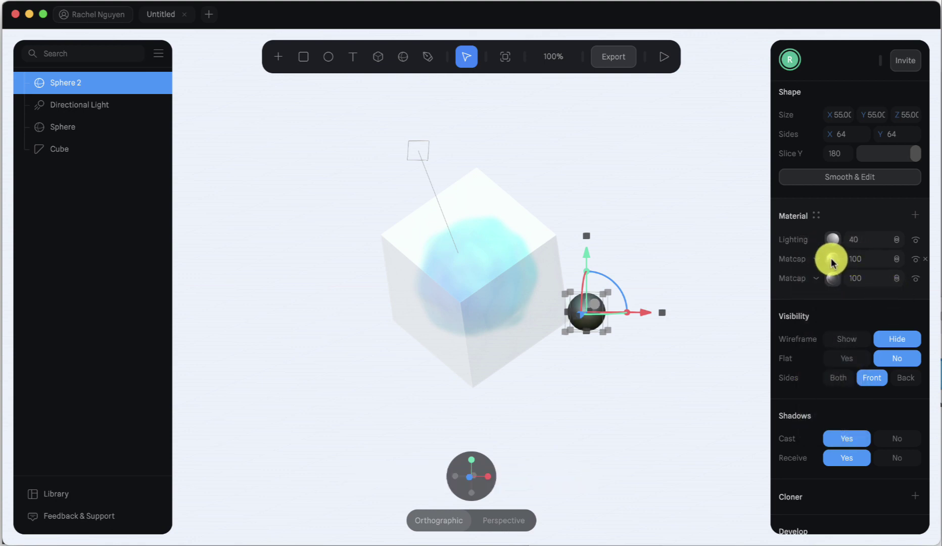
click(832, 258)
click(845, 353)
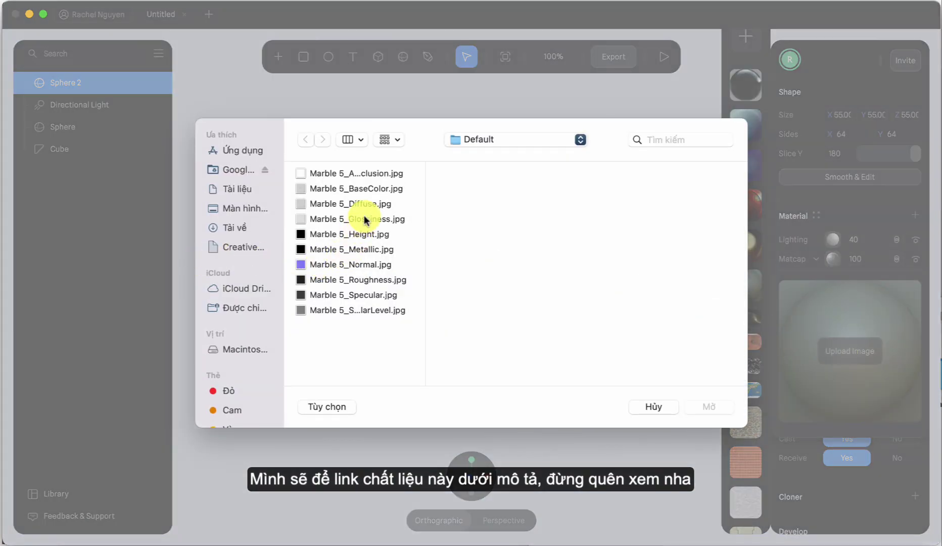
click(365, 219)
click(705, 406)
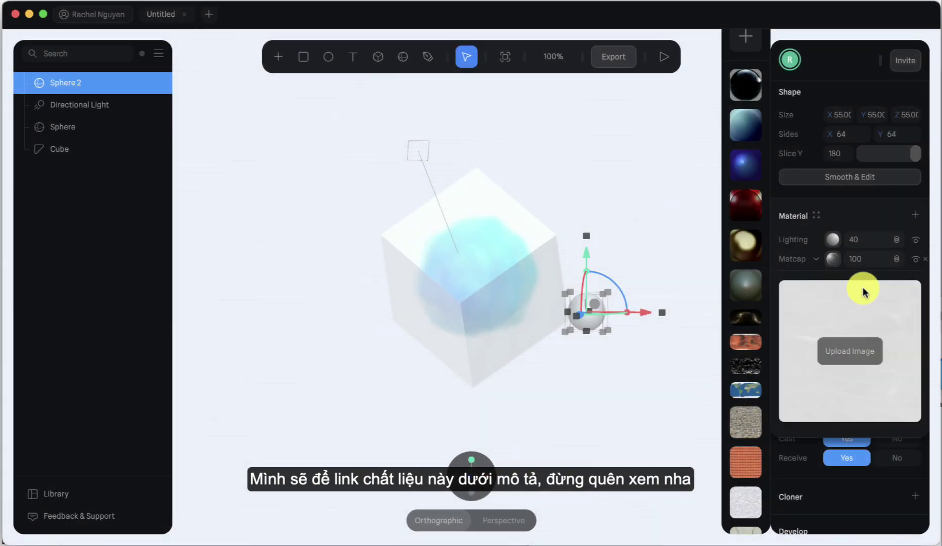
click(901, 258)
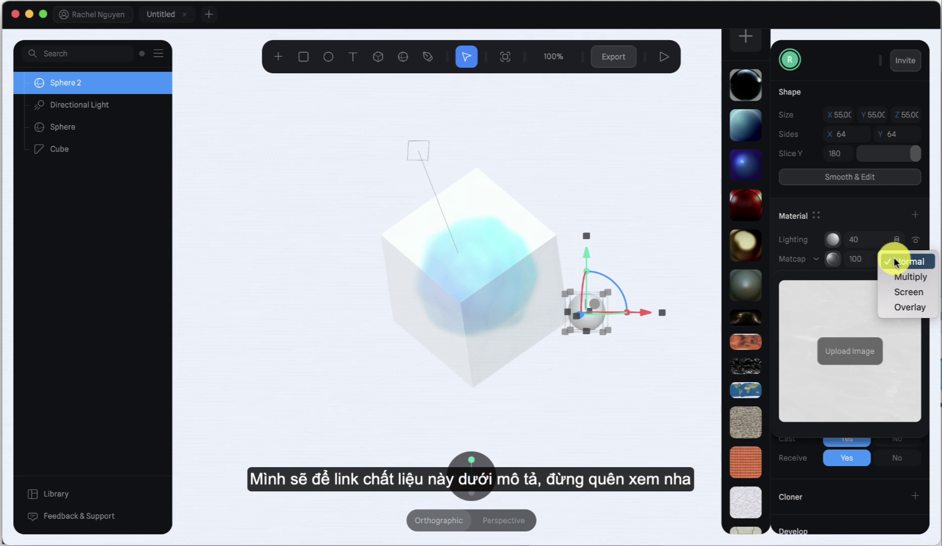
click(909, 306)
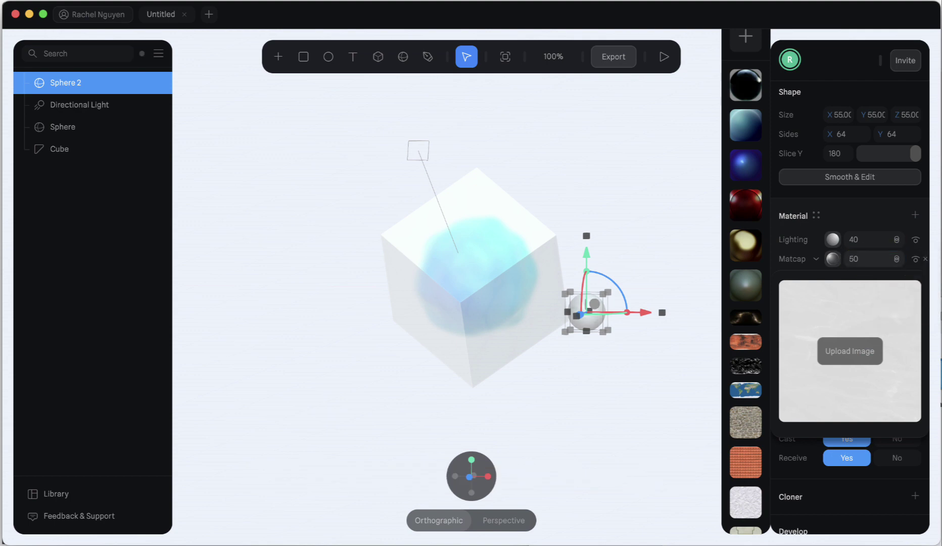
Step: Set the third sphere's matcap blend mode to Overlay
click(668, 279)
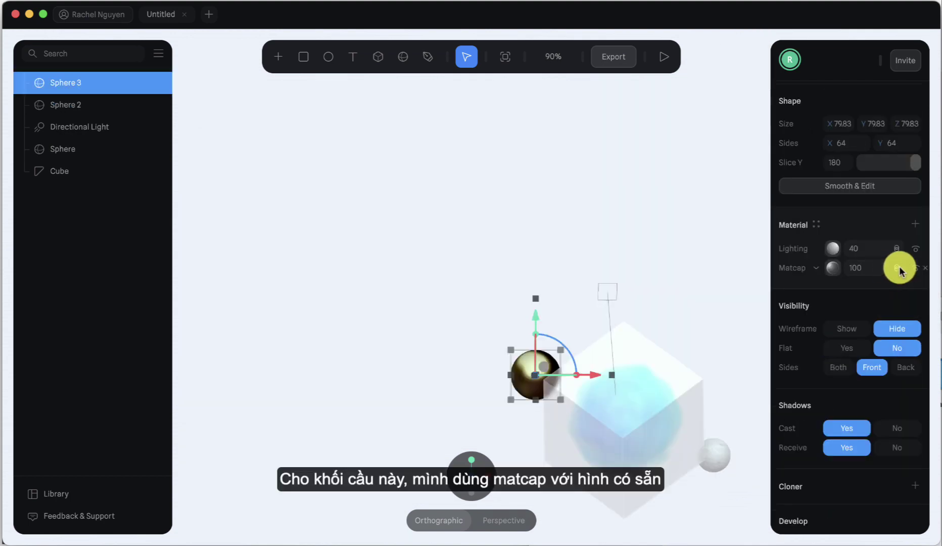
click(900, 268)
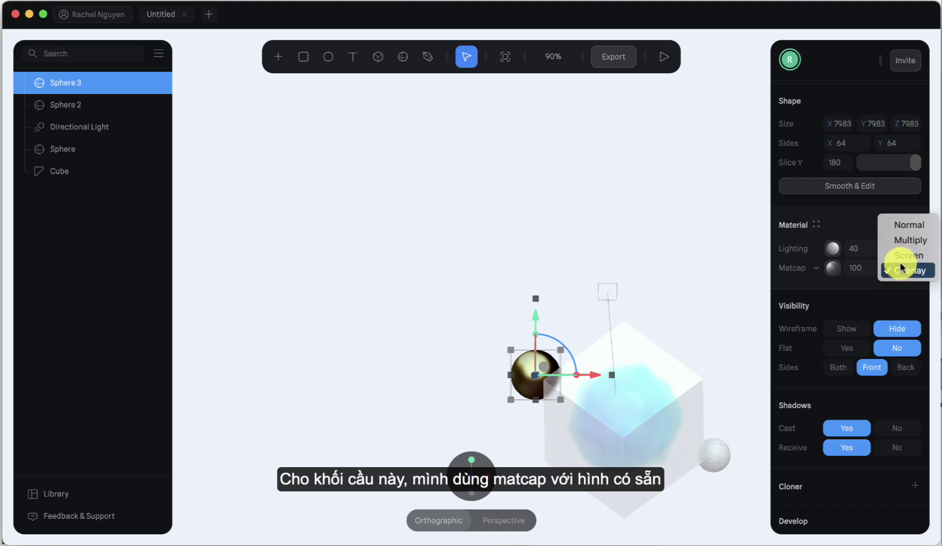
click(900, 224)
click(896, 271)
click(904, 315)
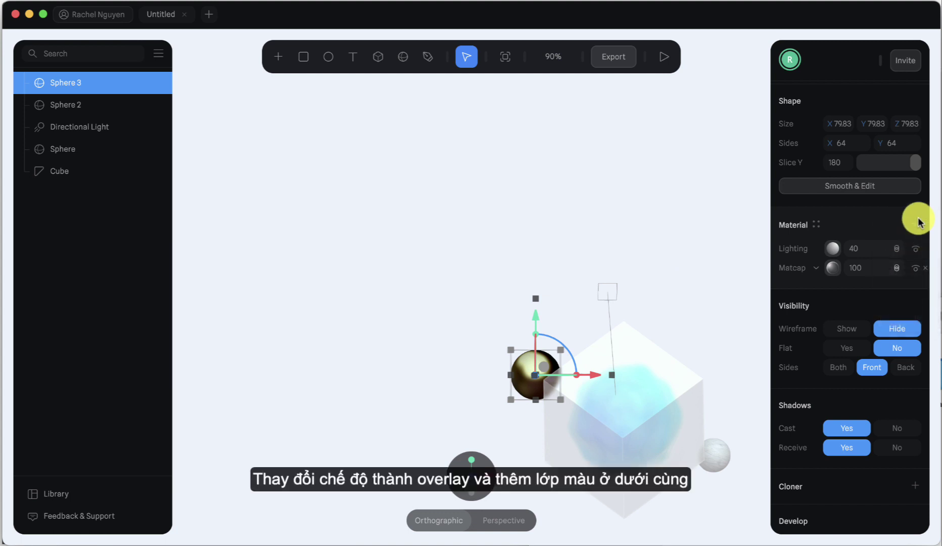
Step: Add a light blue colour layer below the matcap and set matcap strength to 60
click(915, 225)
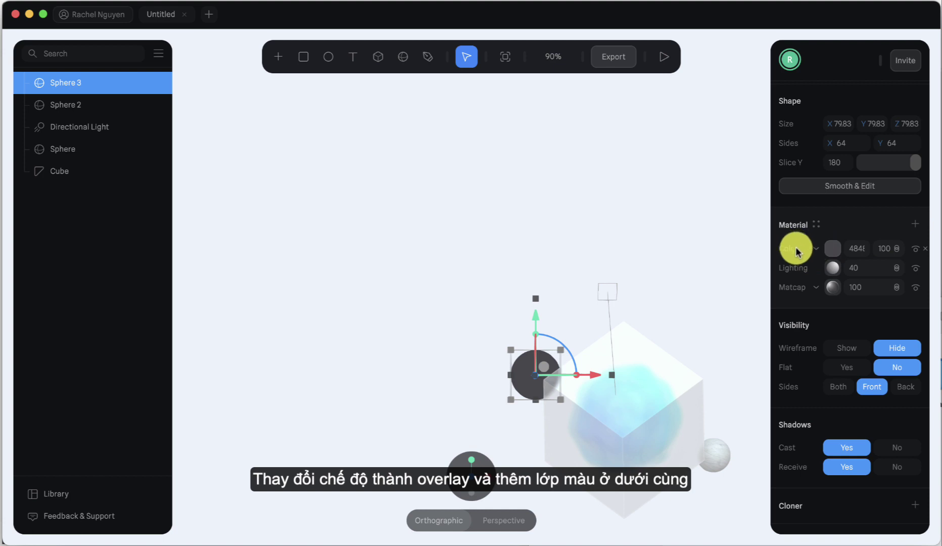
mouse_move(796, 250)
mouse_down()
mouse_move(799, 294)
mouse_move(839, 298)
mouse_up()
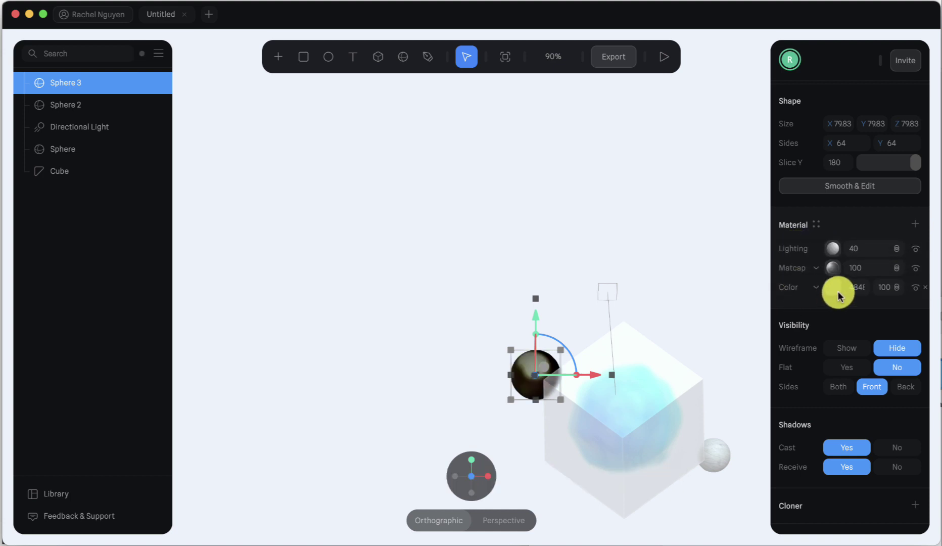
click(833, 287)
click(880, 268)
click(895, 270)
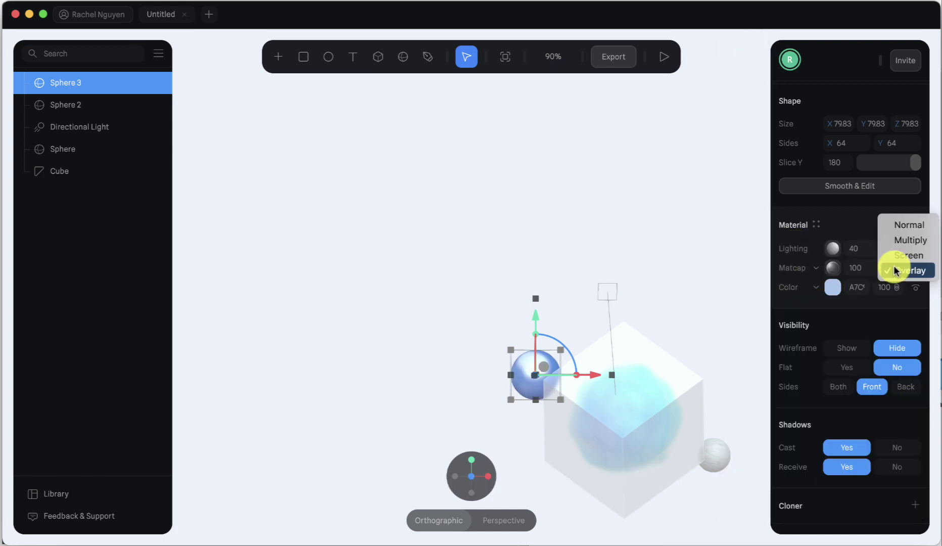
click(854, 267)
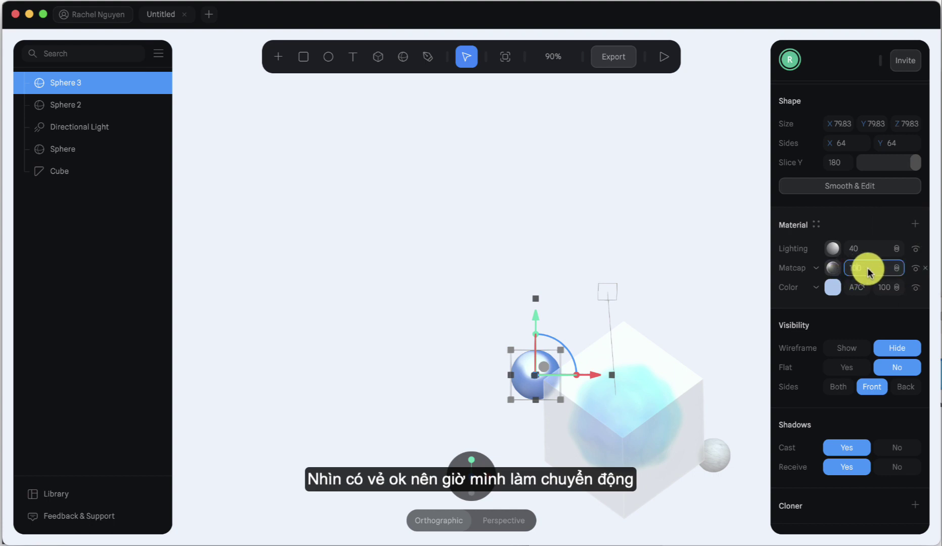
text(0)
key(Return)
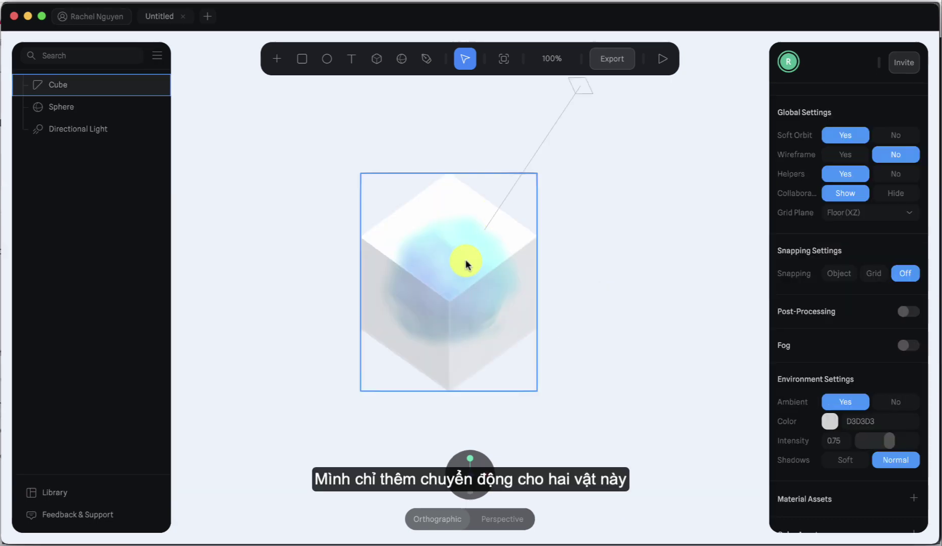
Step: Add a new state to the cube with X rotation 360
click(466, 264)
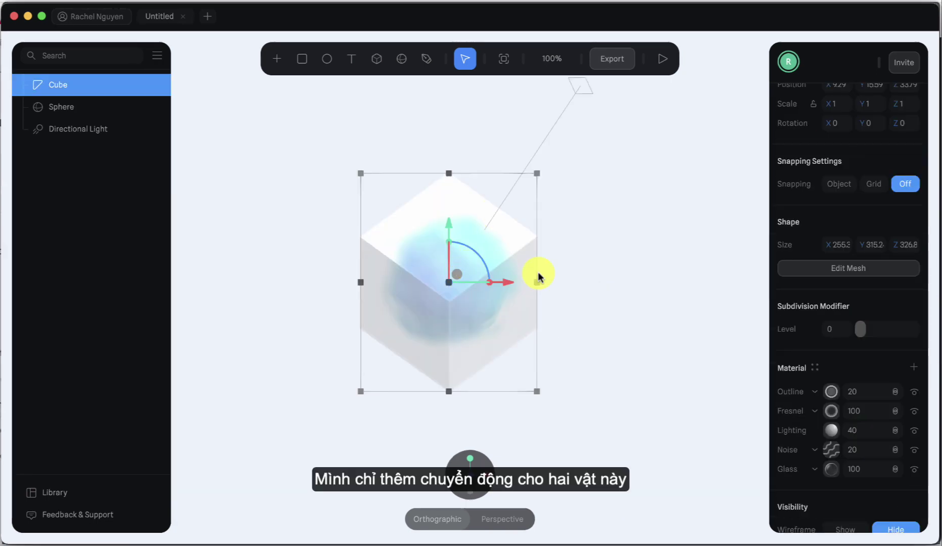
drag(446, 261, 443, 309)
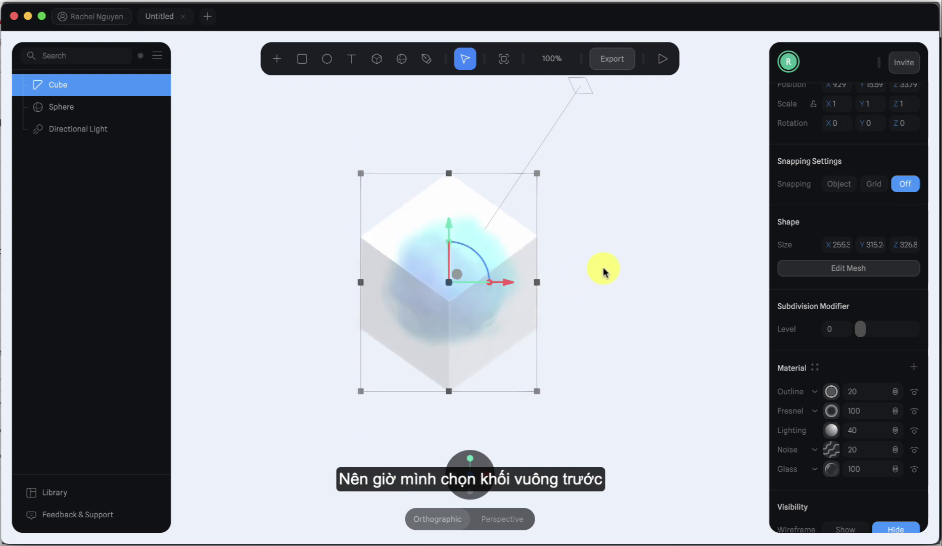
scroll(914, 167, up, 3)
click(913, 162)
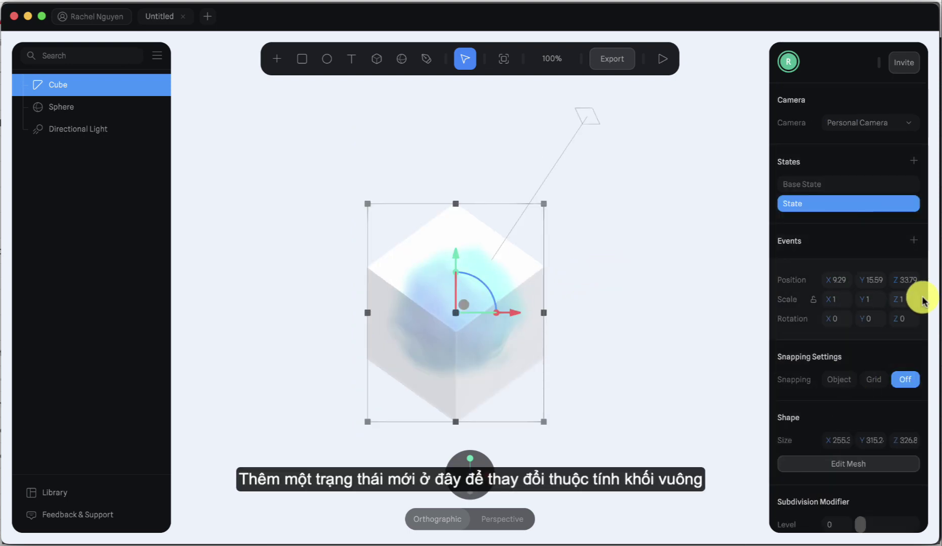
click(835, 318)
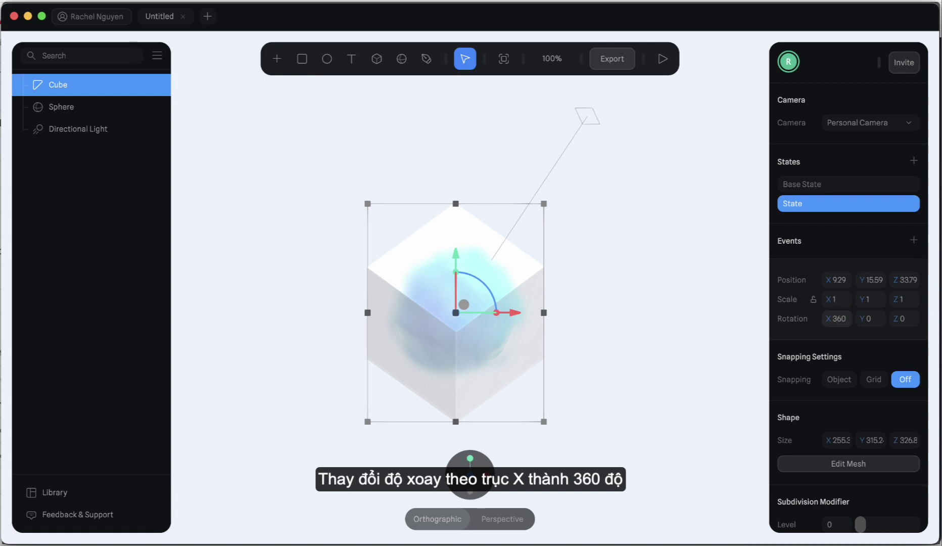
click(823, 309)
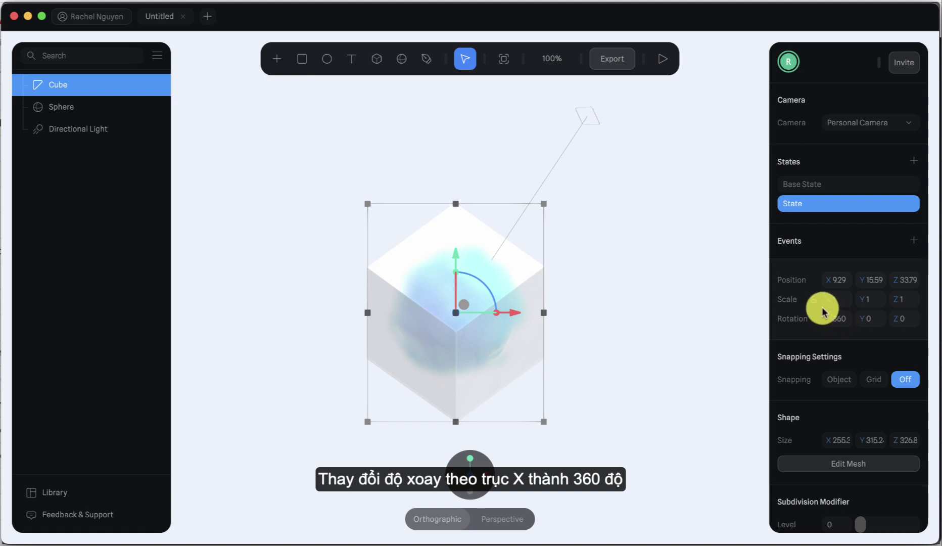
Step: Add a repeating Start event with Linear easing and duration 12, then preview it
click(913, 241)
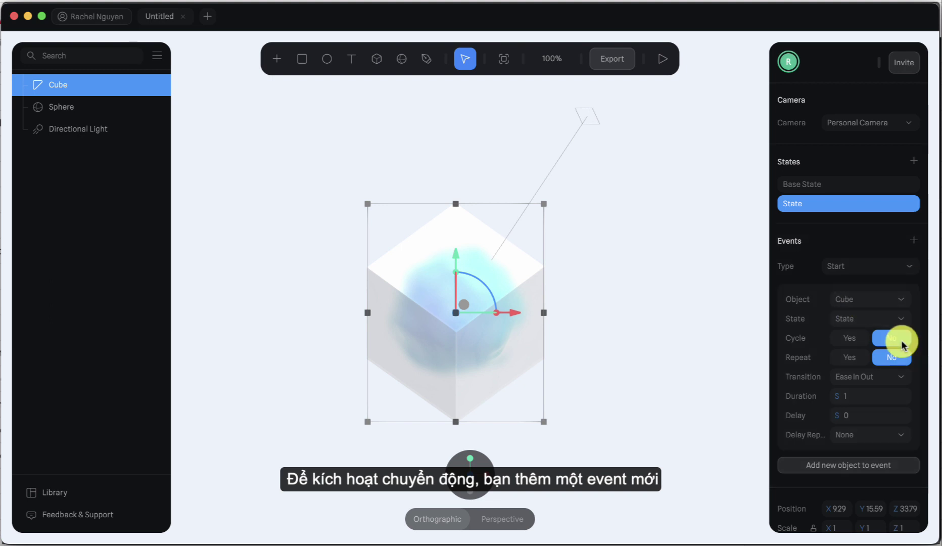
click(863, 360)
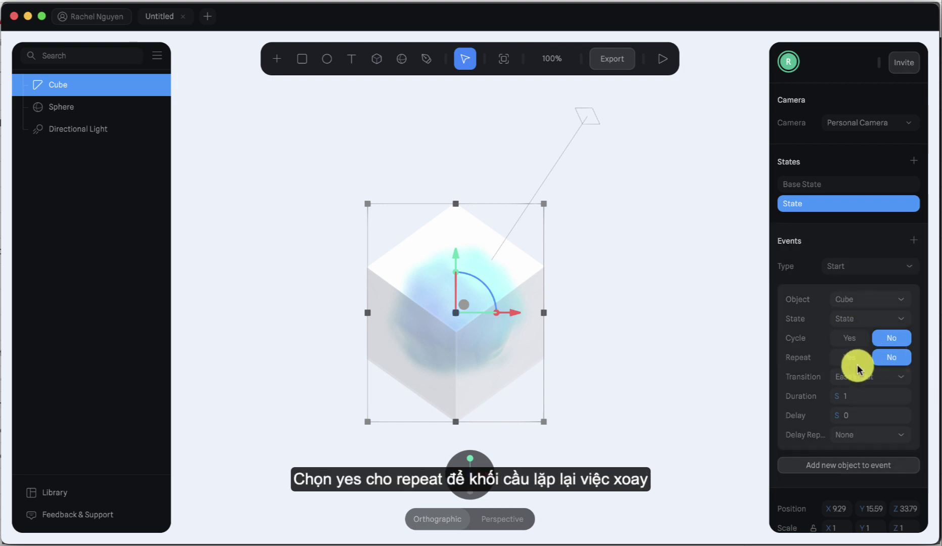
click(854, 377)
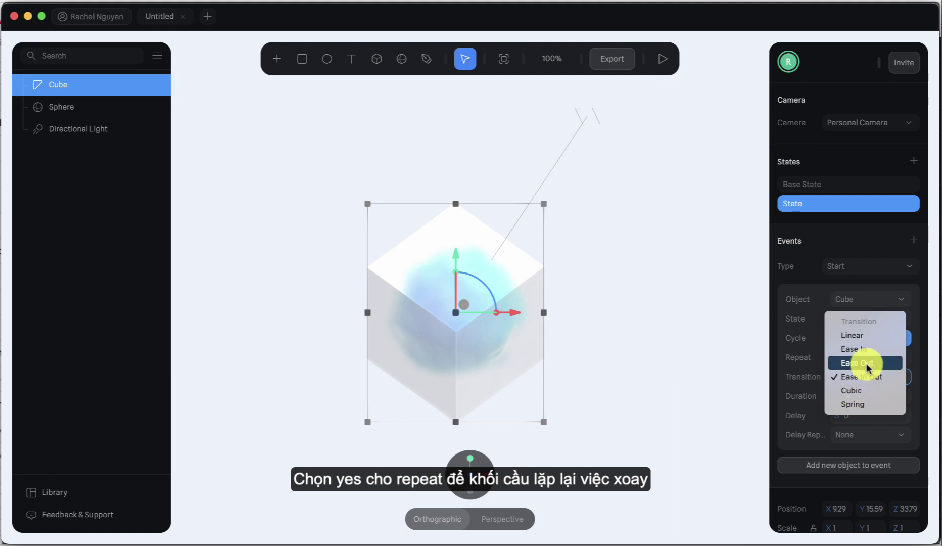
click(859, 335)
click(849, 396)
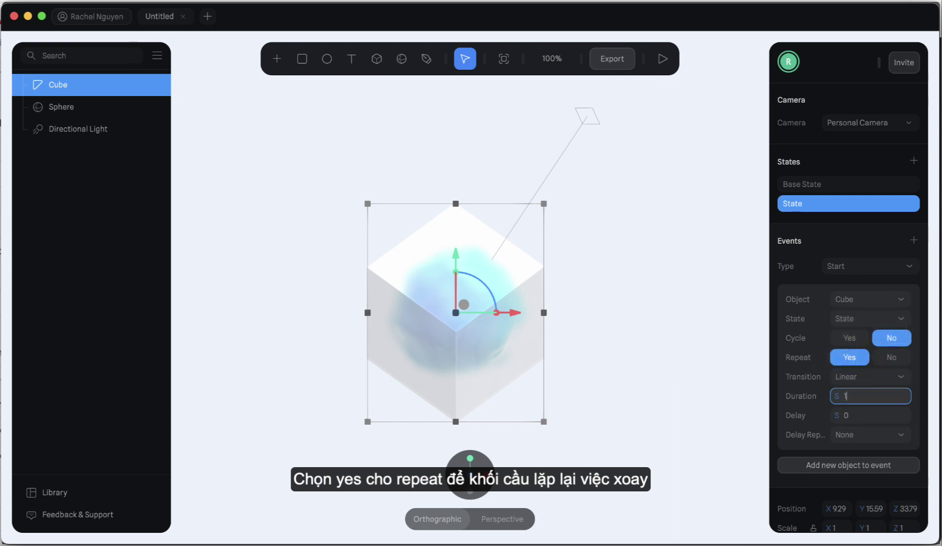
key(BackSpace)
text(2)
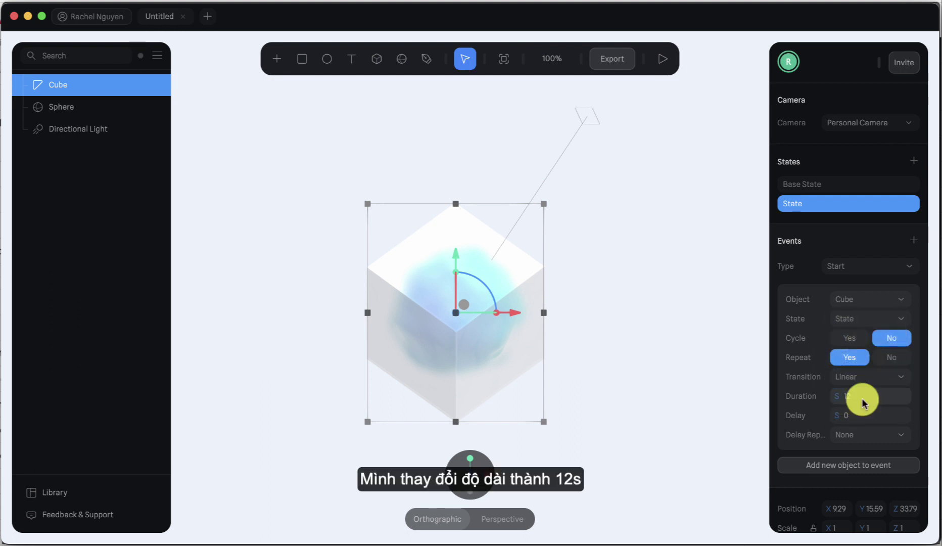
click(665, 60)
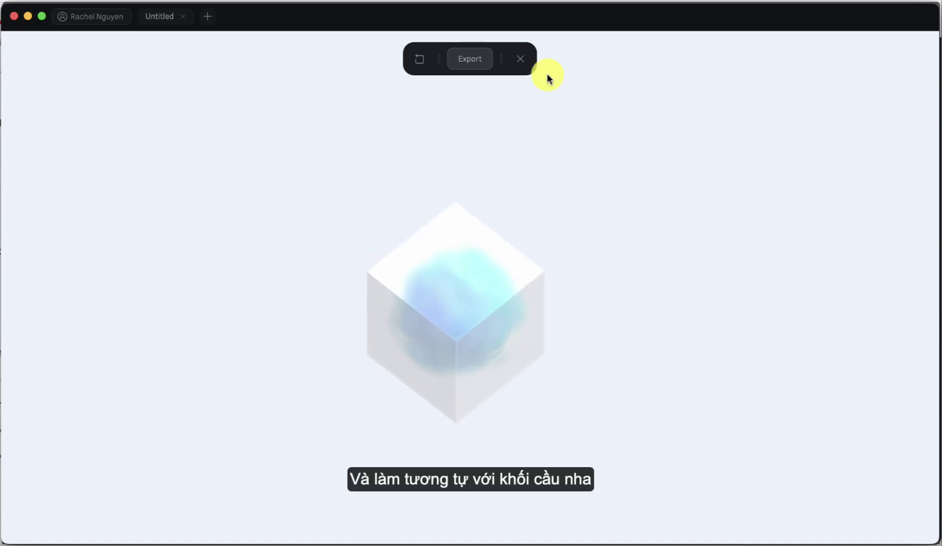
Step: Give the glowing sphere a state with displacement movement 6 and a looping 3-second Linear Start event
click(527, 61)
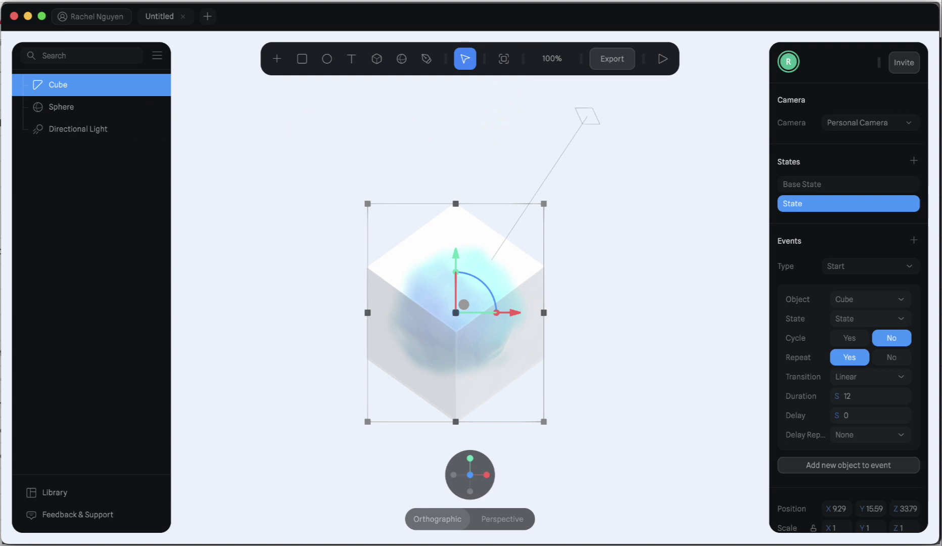
click(66, 106)
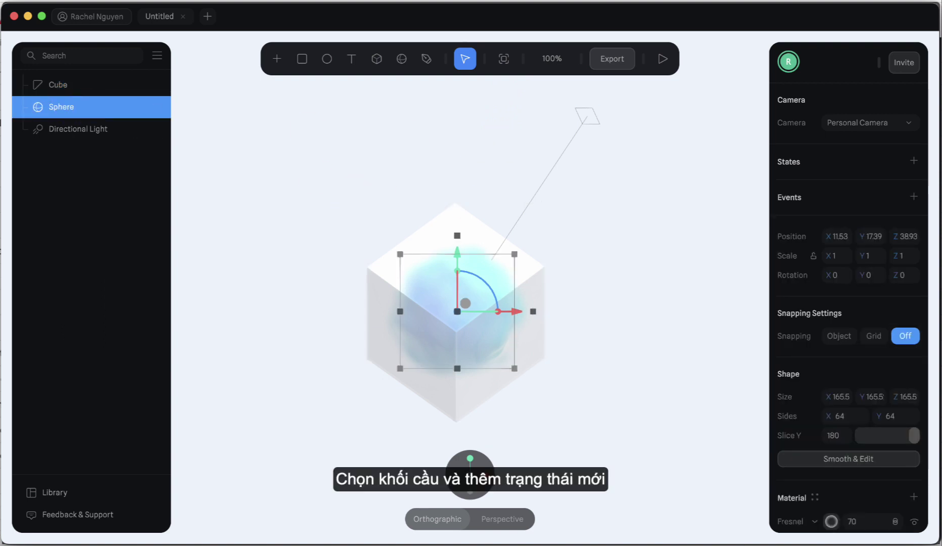
click(909, 162)
scroll(831, 479, down, 4)
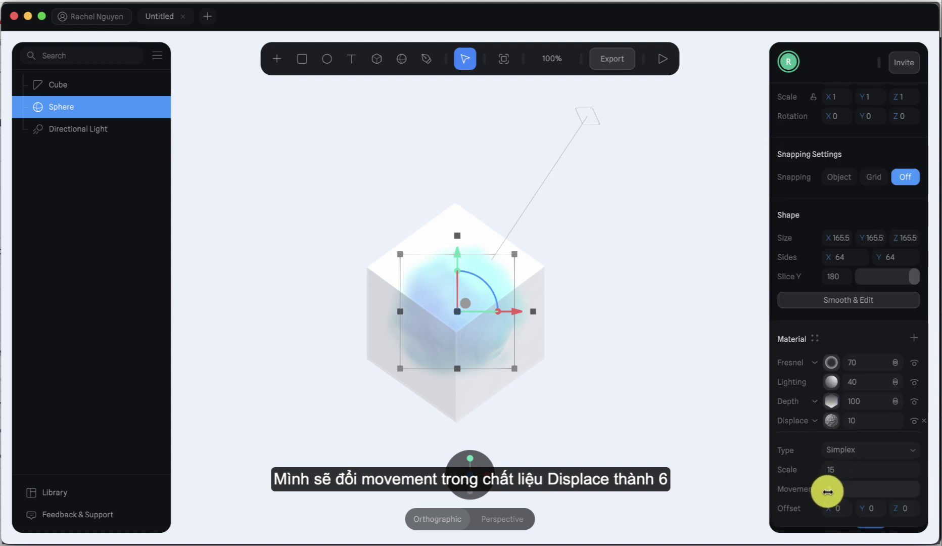
click(823, 491)
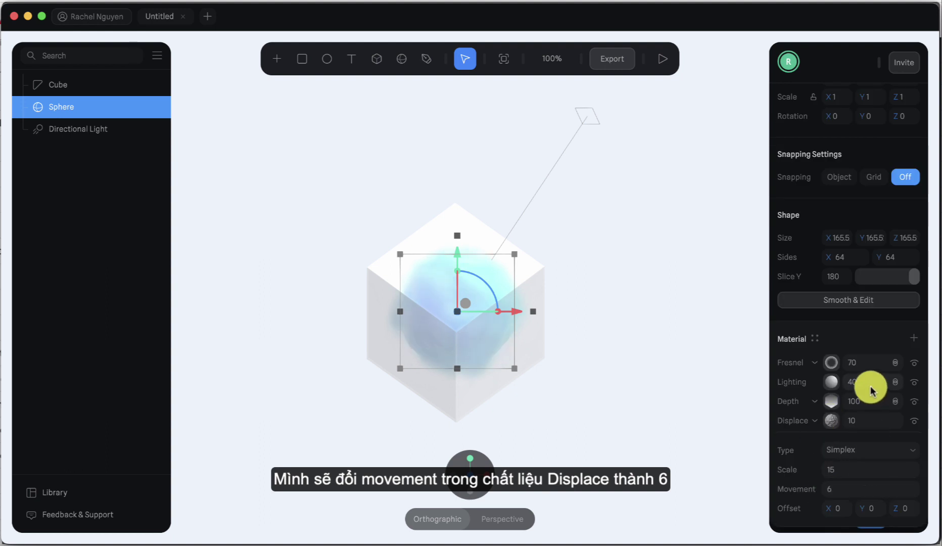
scroll(880, 329, up, 4)
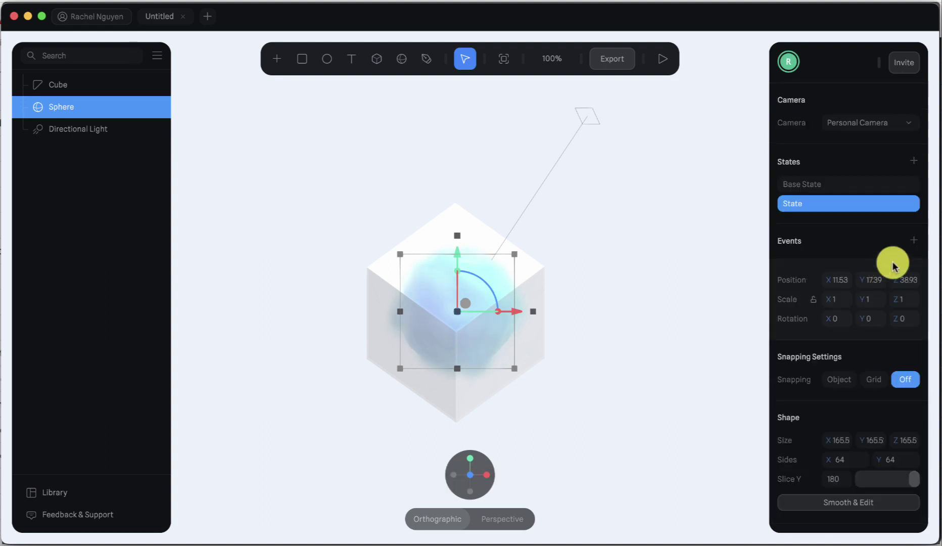
click(914, 241)
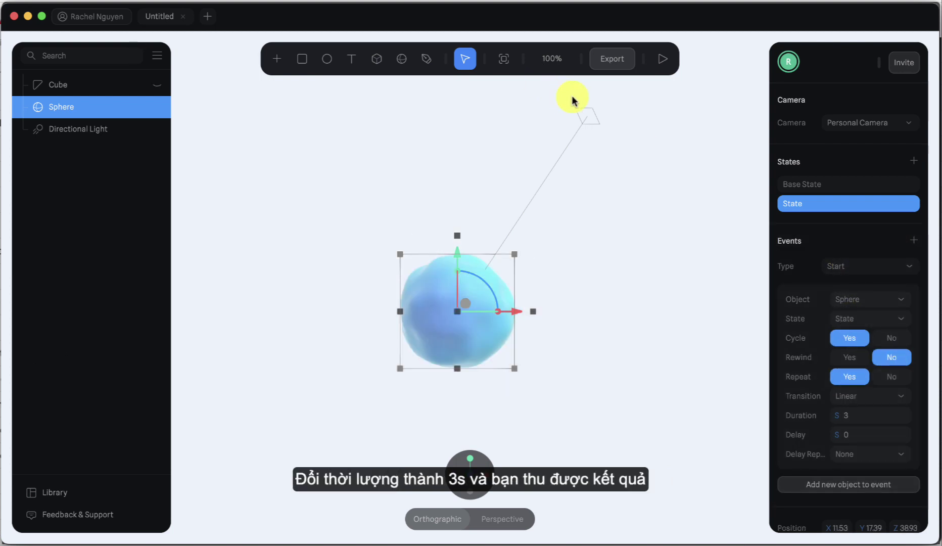
click(652, 61)
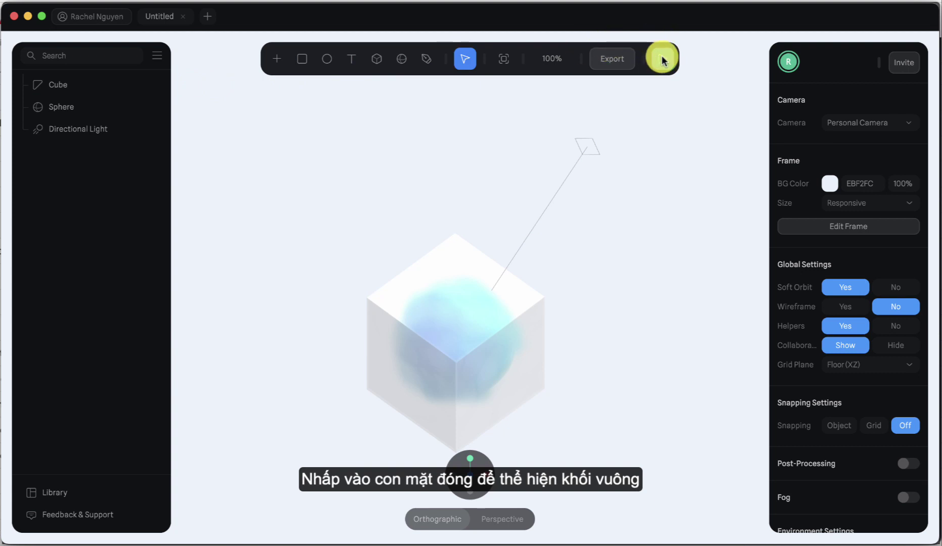
Step: Play the scene to watch the frosted cube spin around the glowing blob and spheres
click(661, 59)
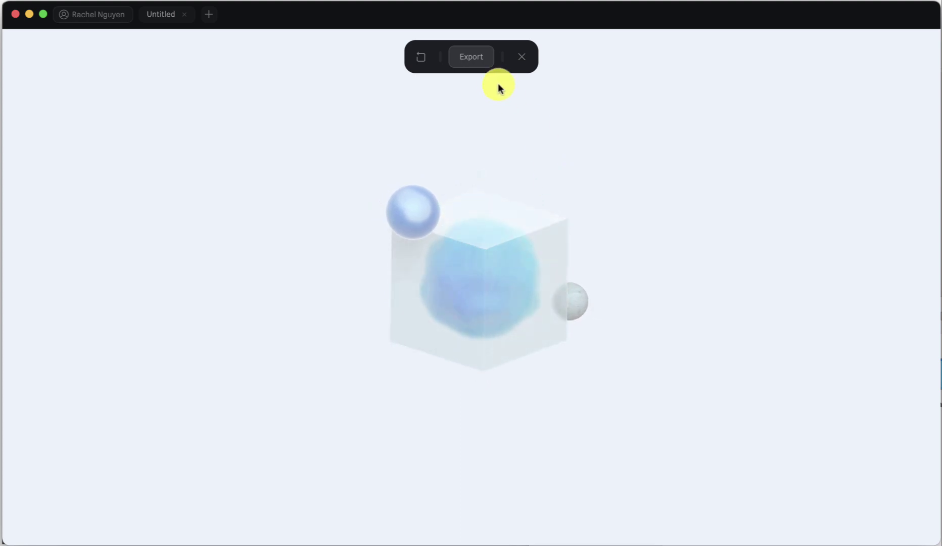
Step: Switch the export to Code (Experimental), review Play Settings, keep Vanilla js, then close
click(475, 57)
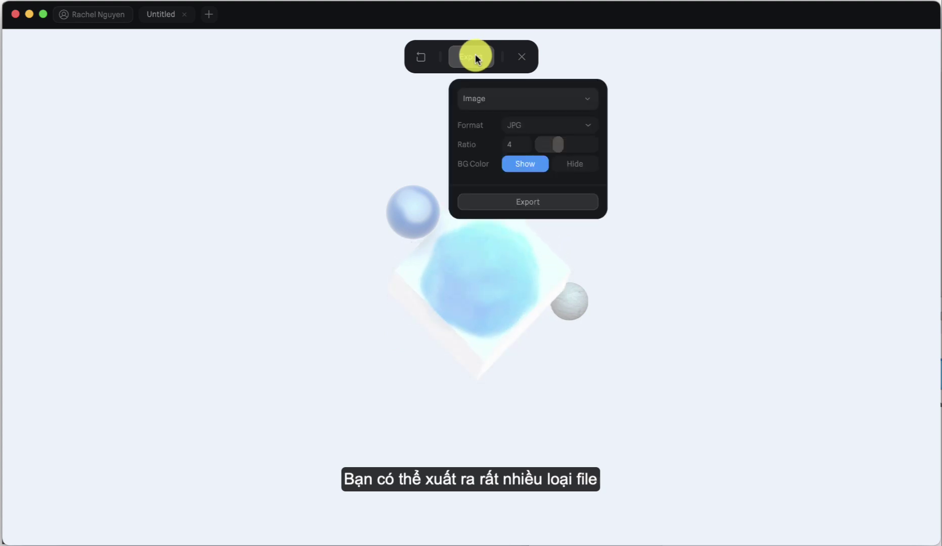
click(522, 100)
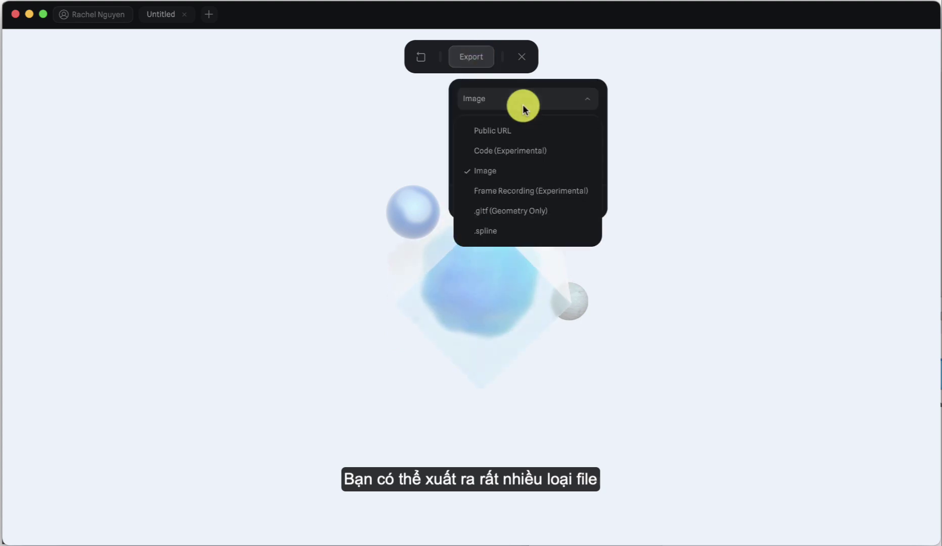
click(521, 153)
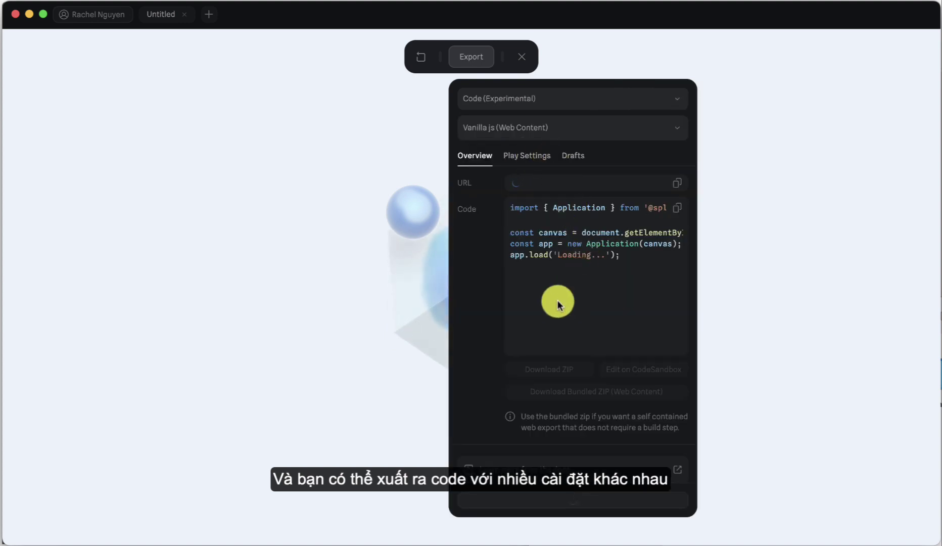
click(527, 156)
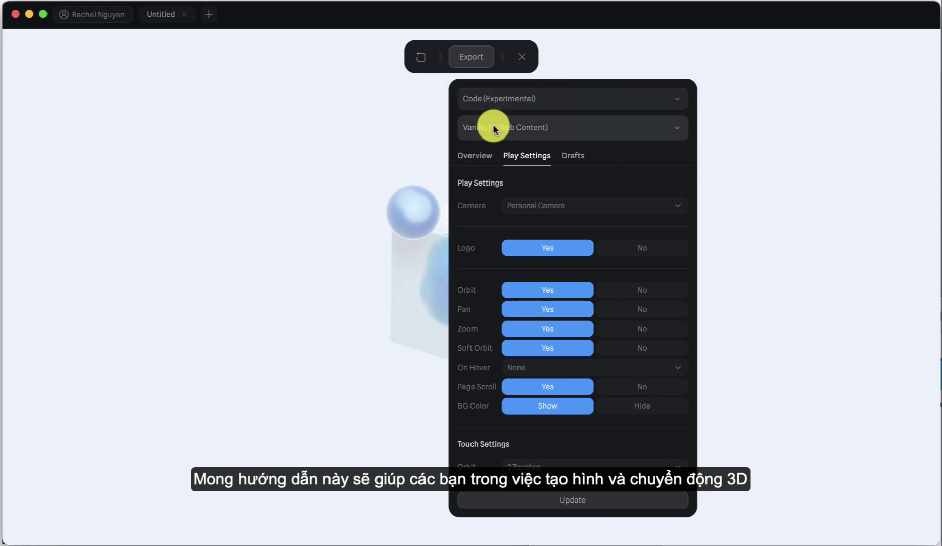
click(480, 155)
click(562, 129)
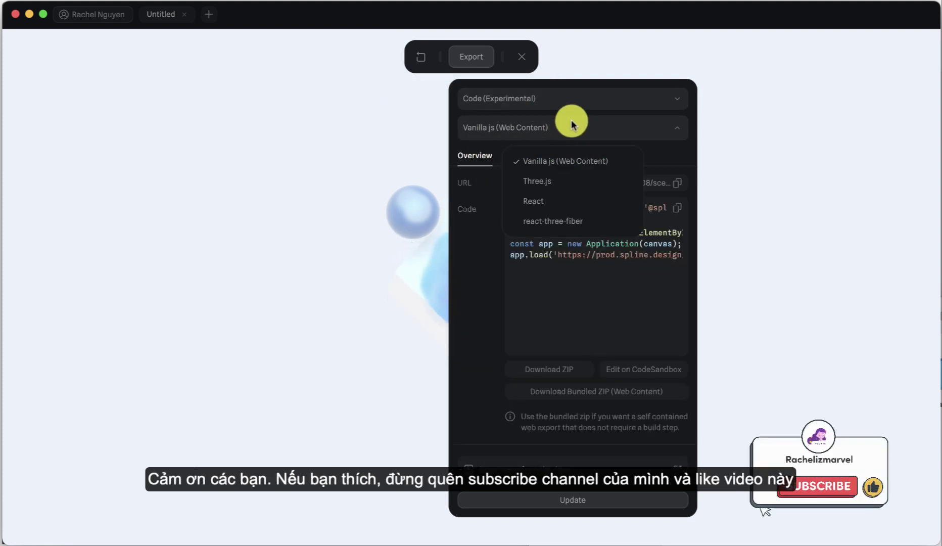
click(571, 121)
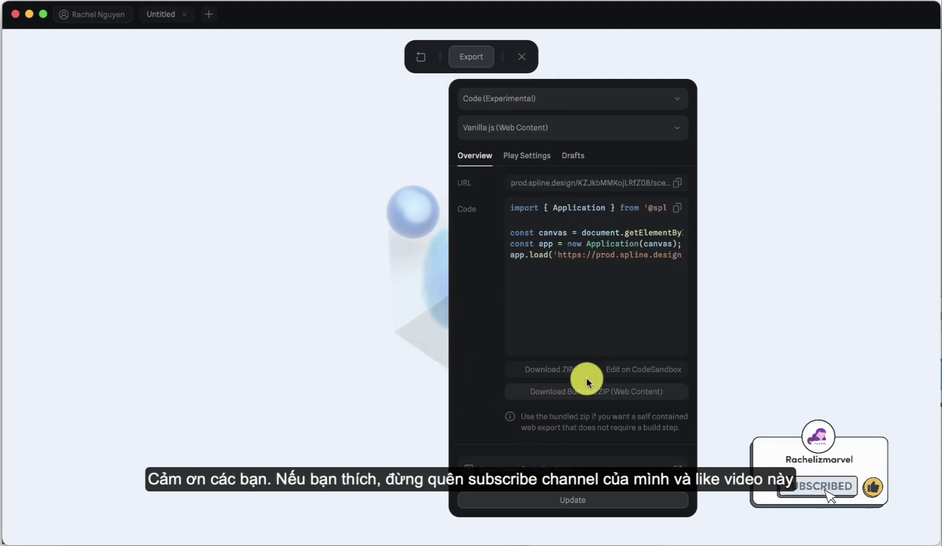
click(522, 56)
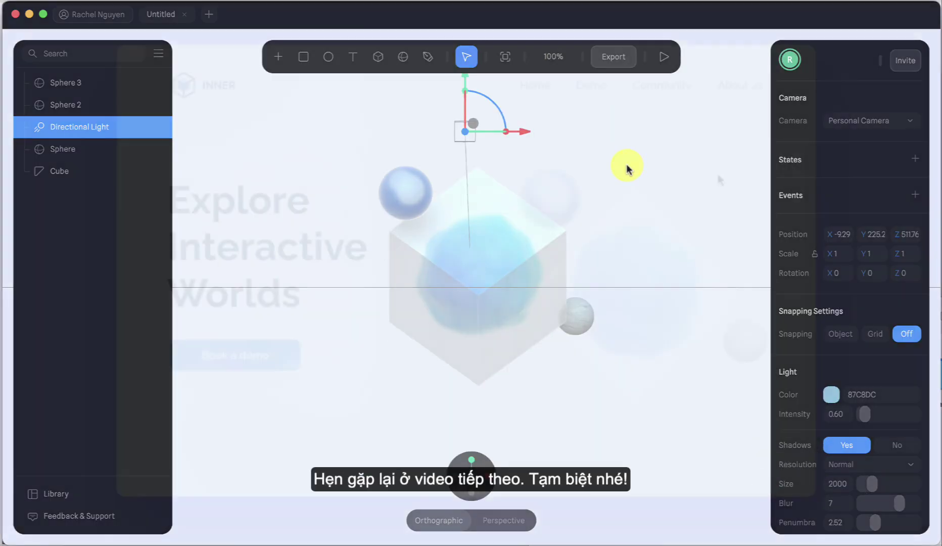